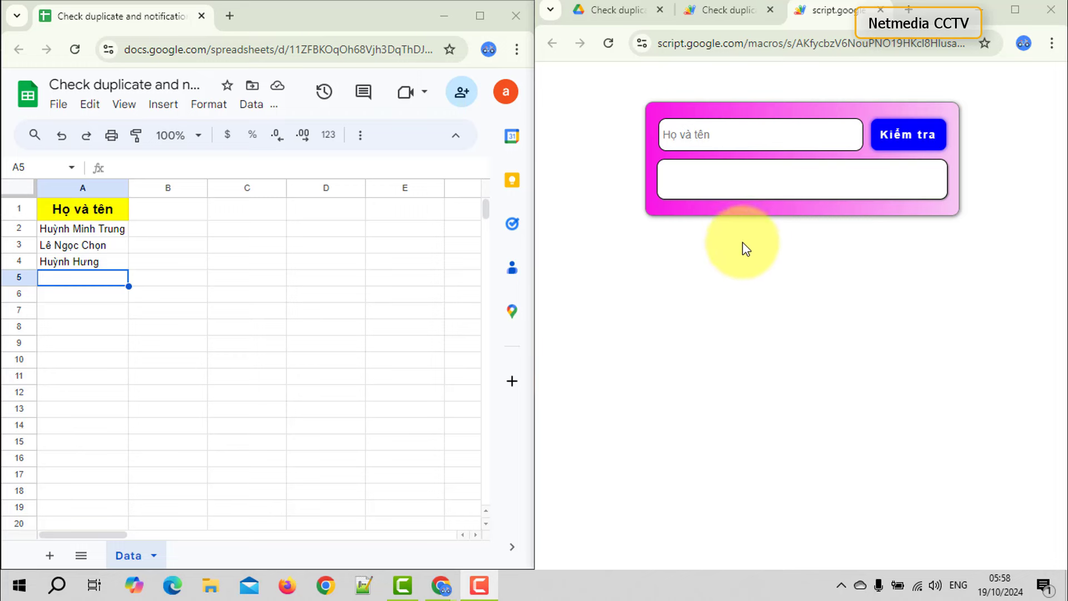
left_click(722, 134)
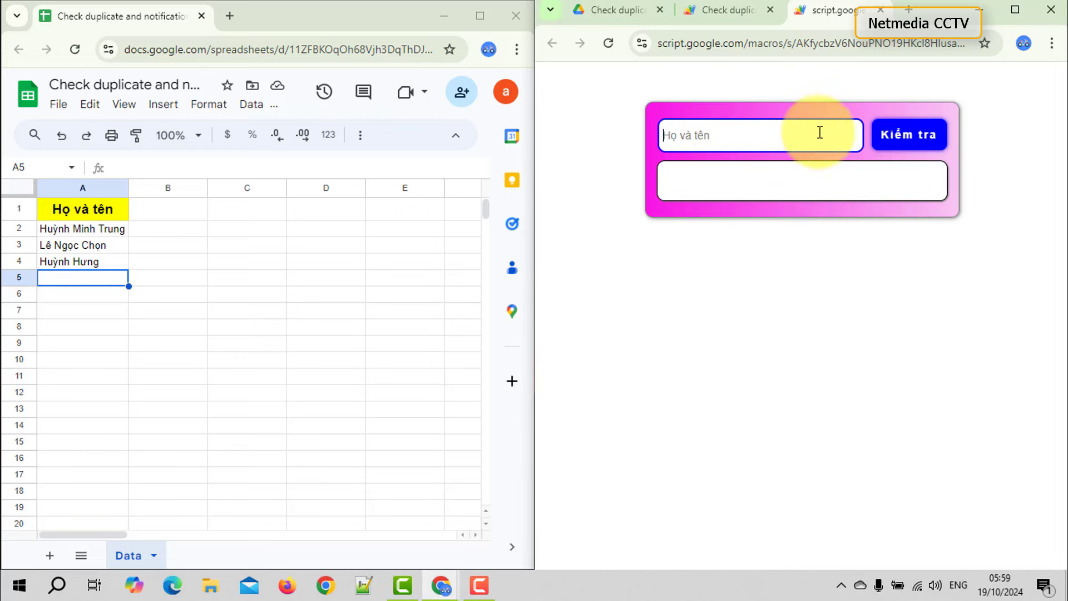
left_click(908, 139)
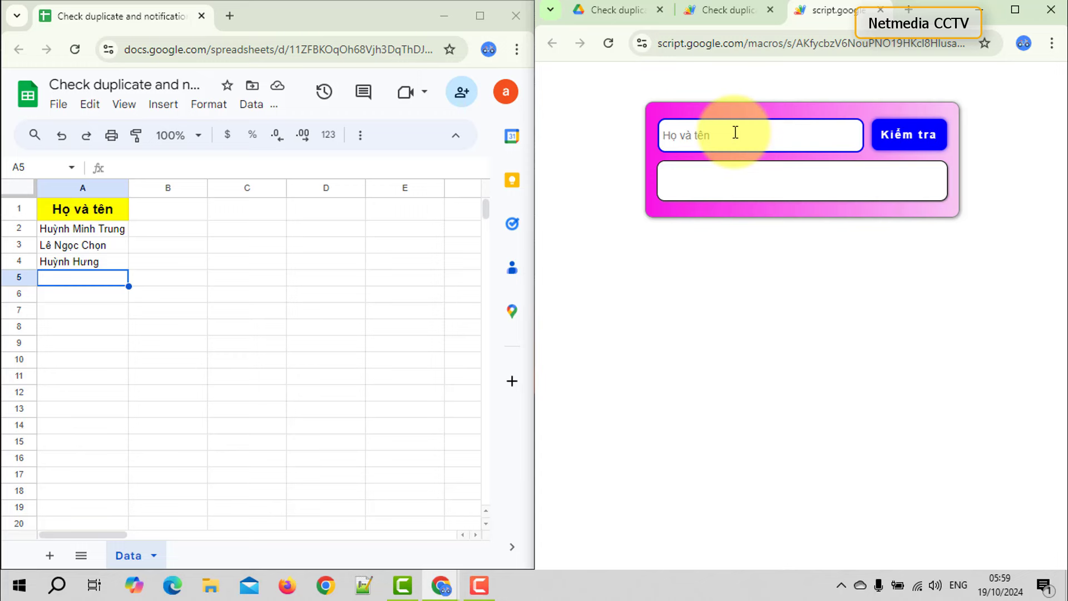
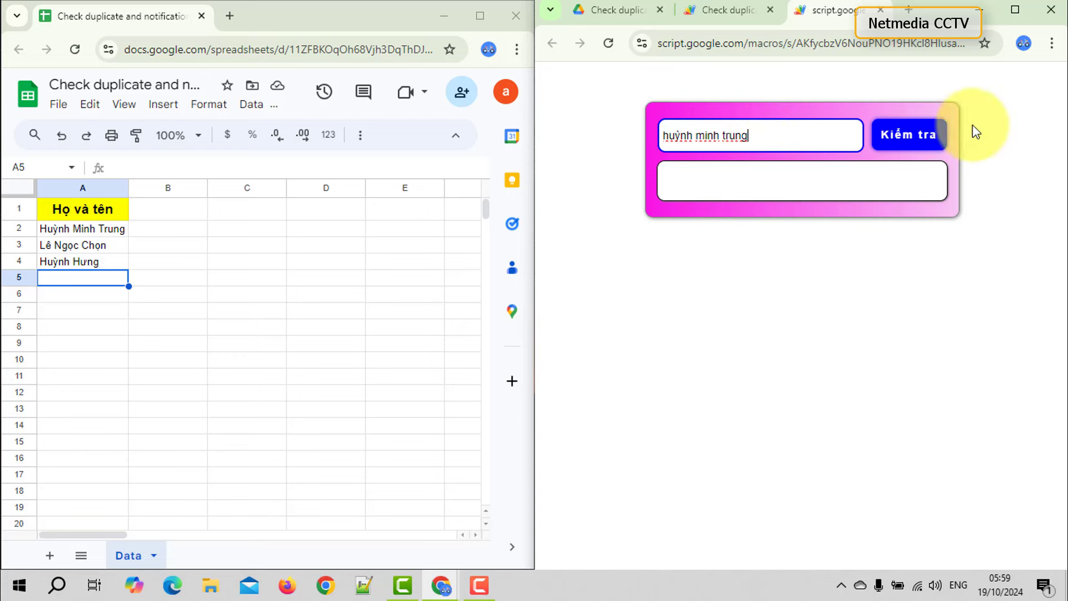
left_click(920, 141)
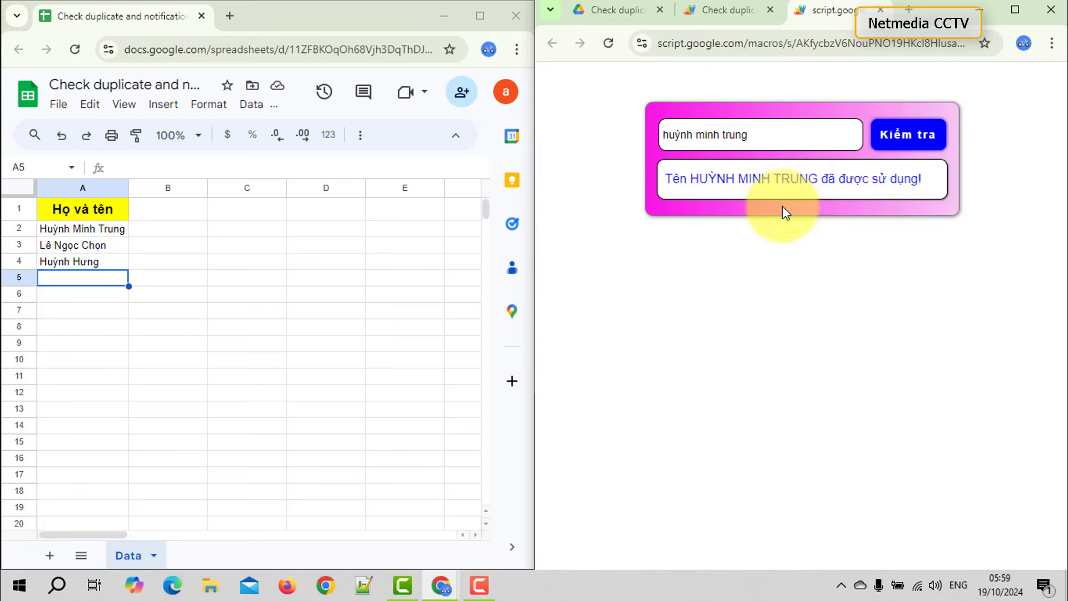
triple_click(771, 140)
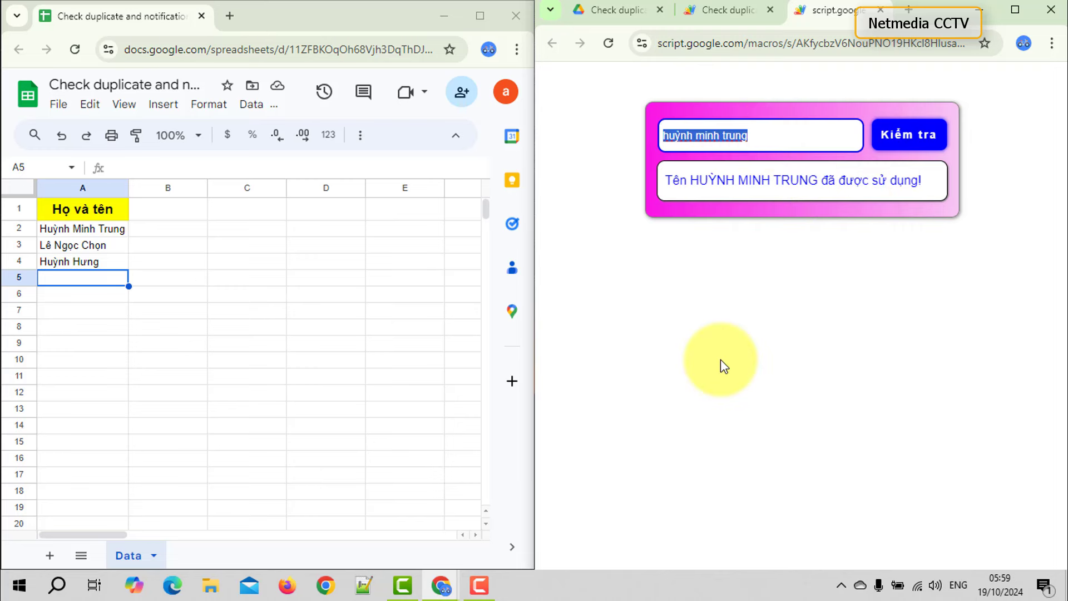
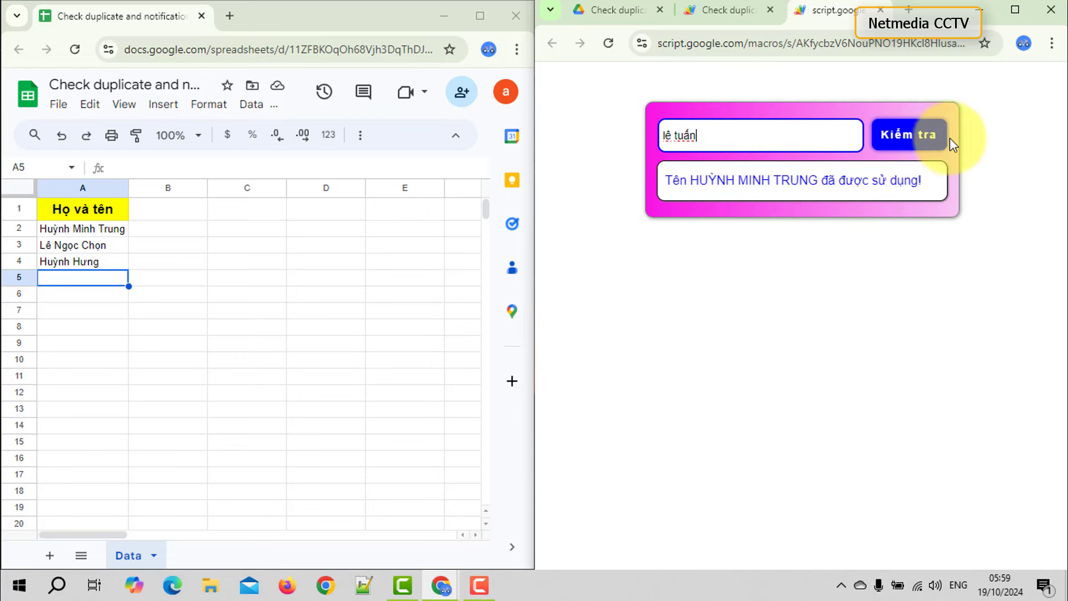
left_click(929, 136)
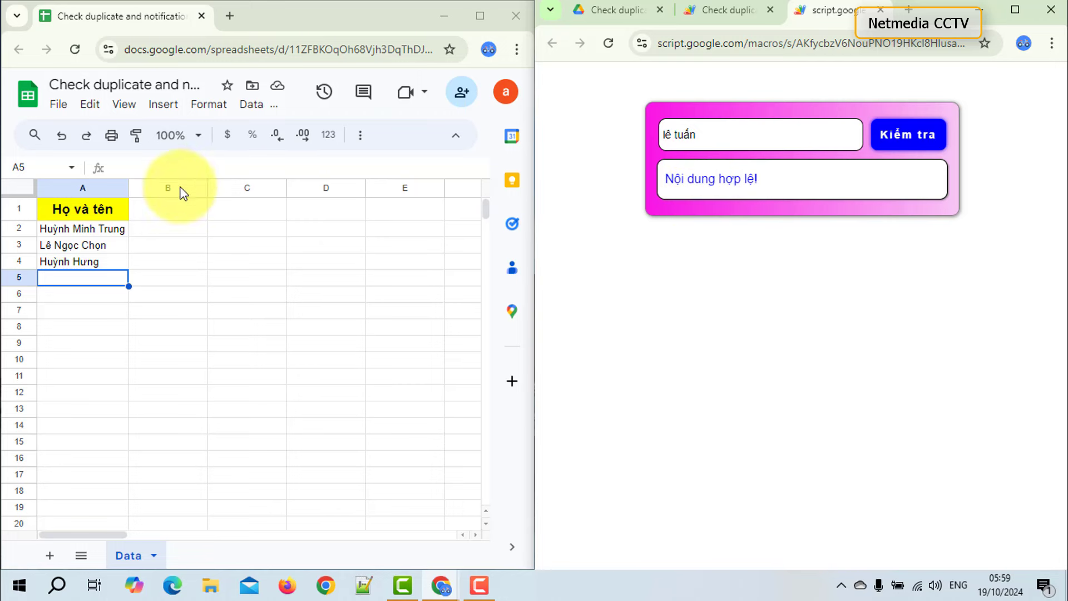
left_click(83, 285)
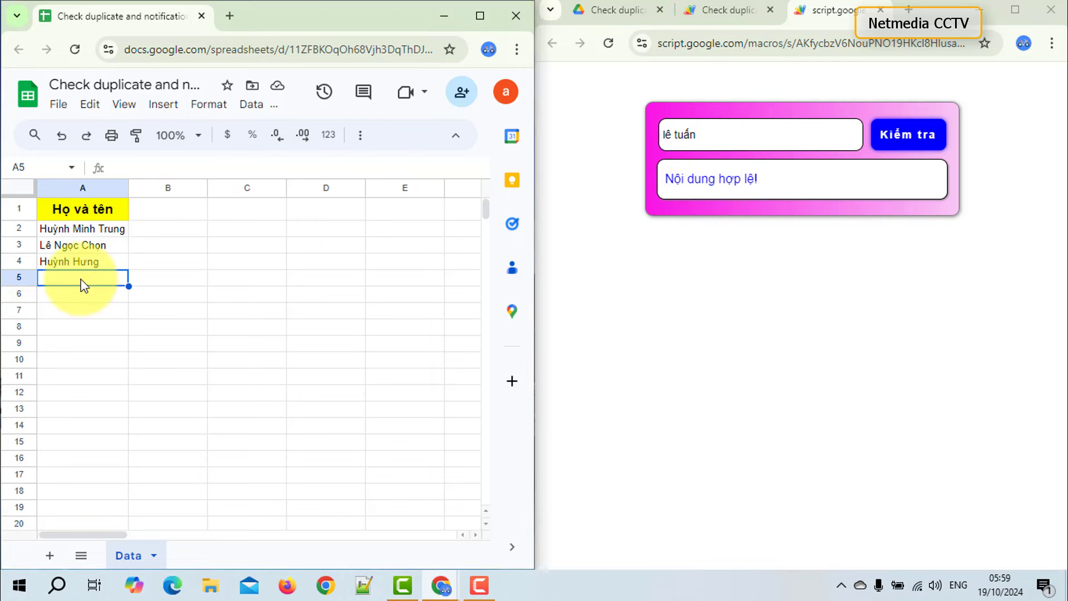
left_click(78, 295)
left_click(83, 278)
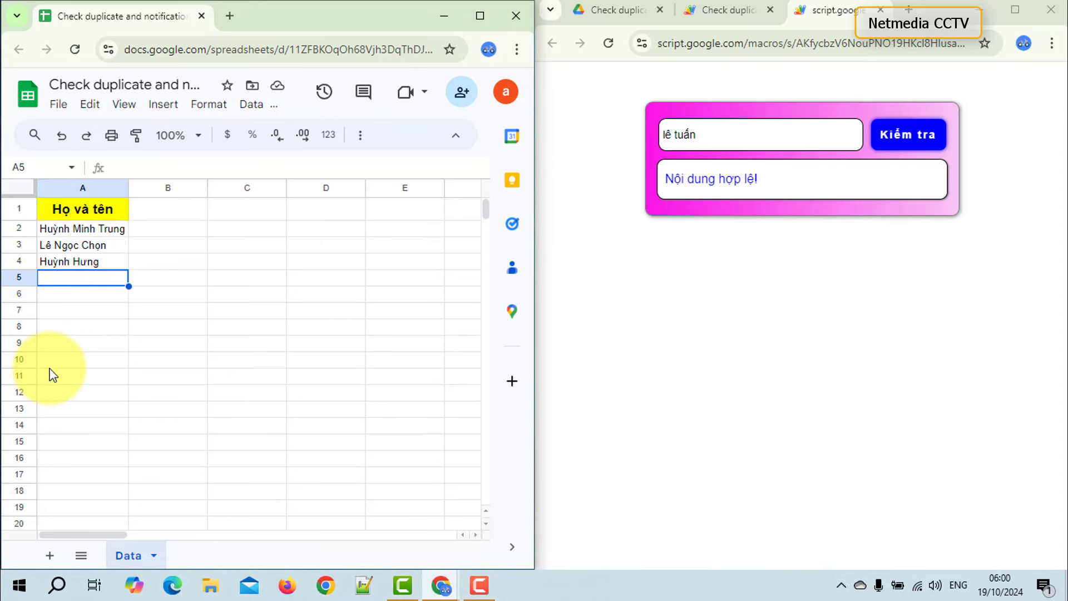
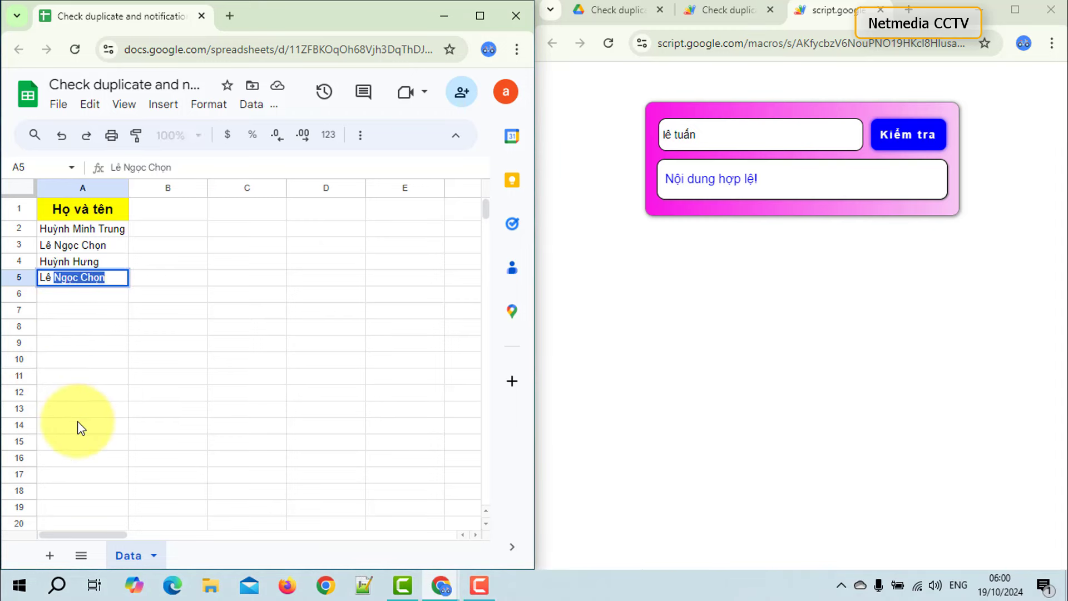
key("Return")
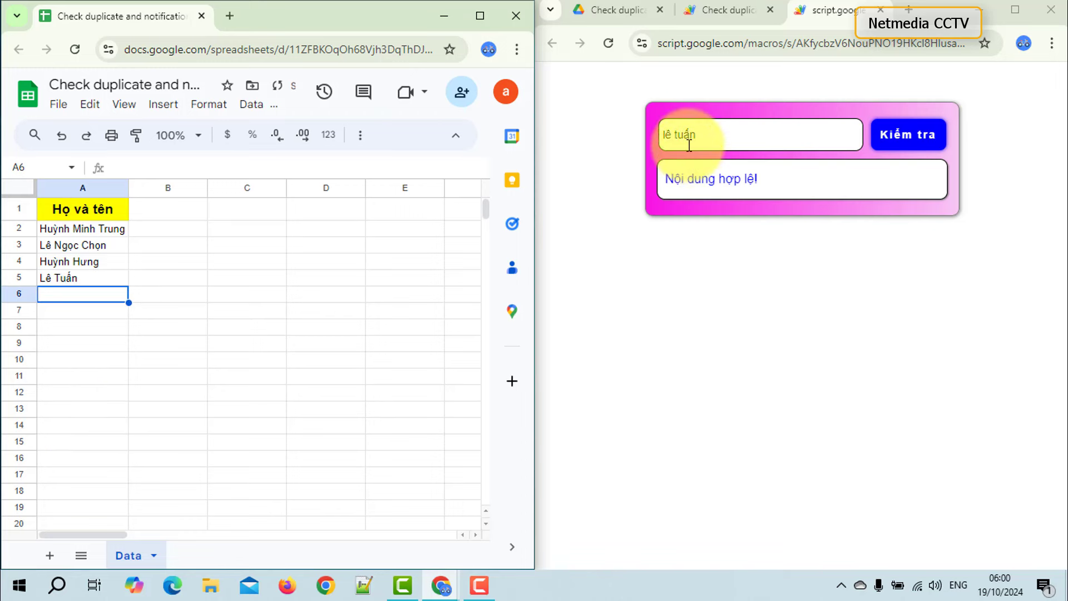
left_click(714, 135)
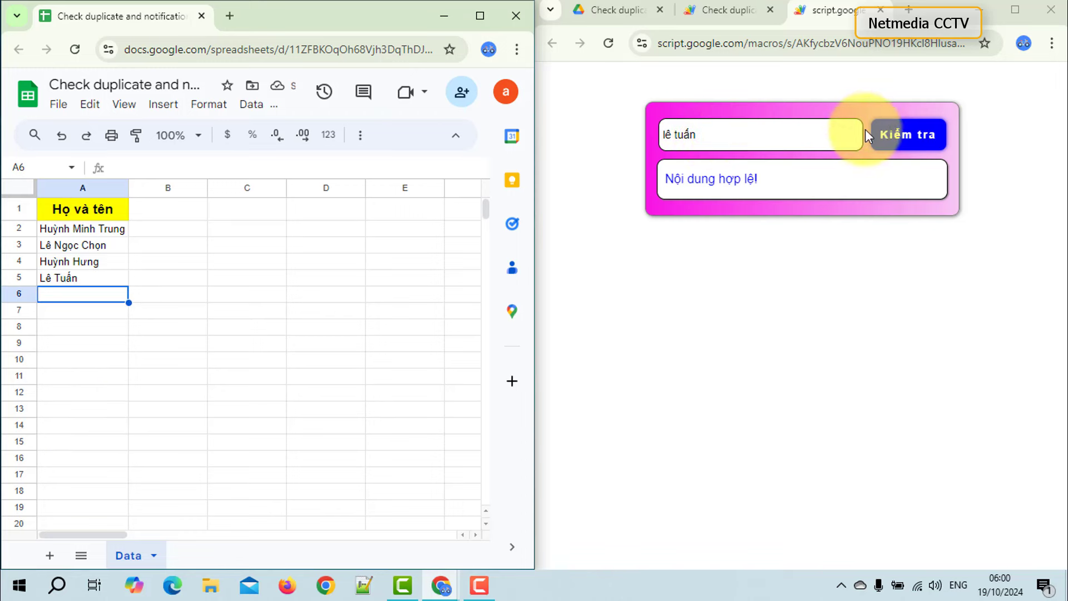
left_click(893, 136)
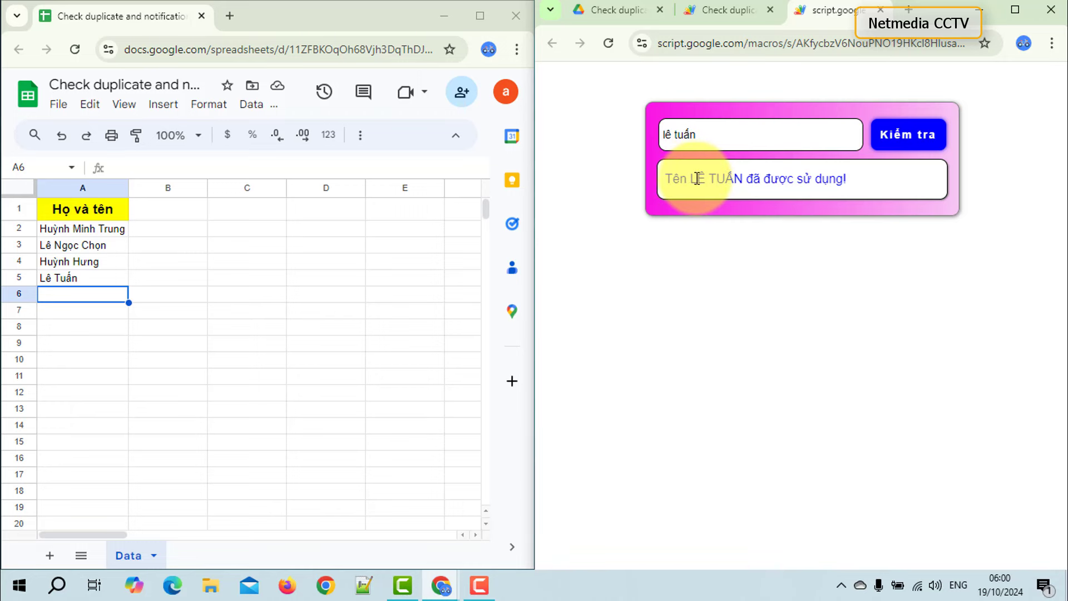
left_click_drag(696, 178, 768, 183)
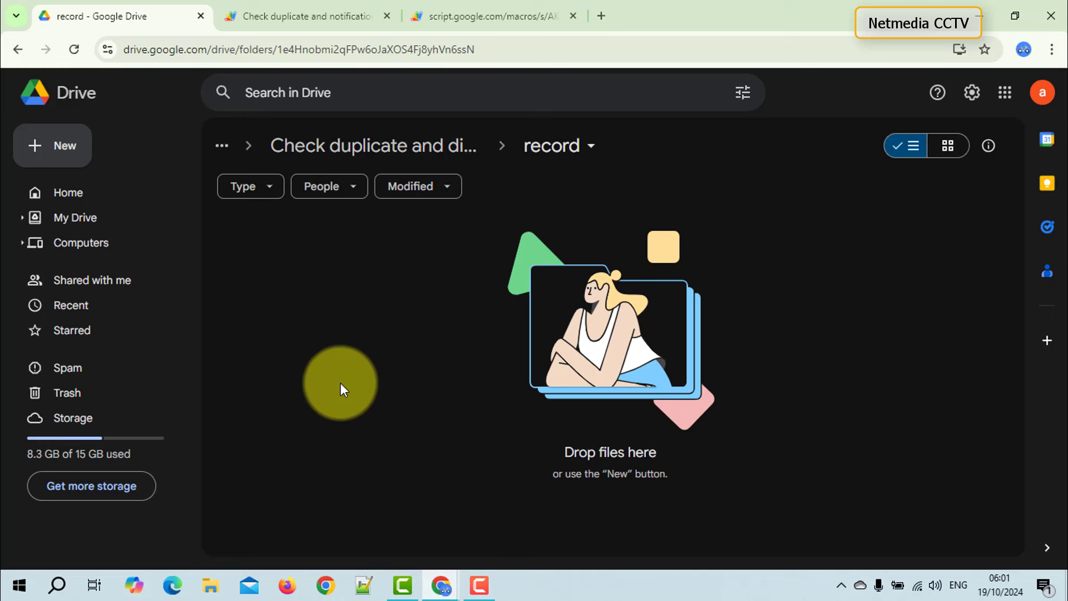
- Create a blank Google Sheets spreadsheet in the record folder via New
left_click(75, 159)
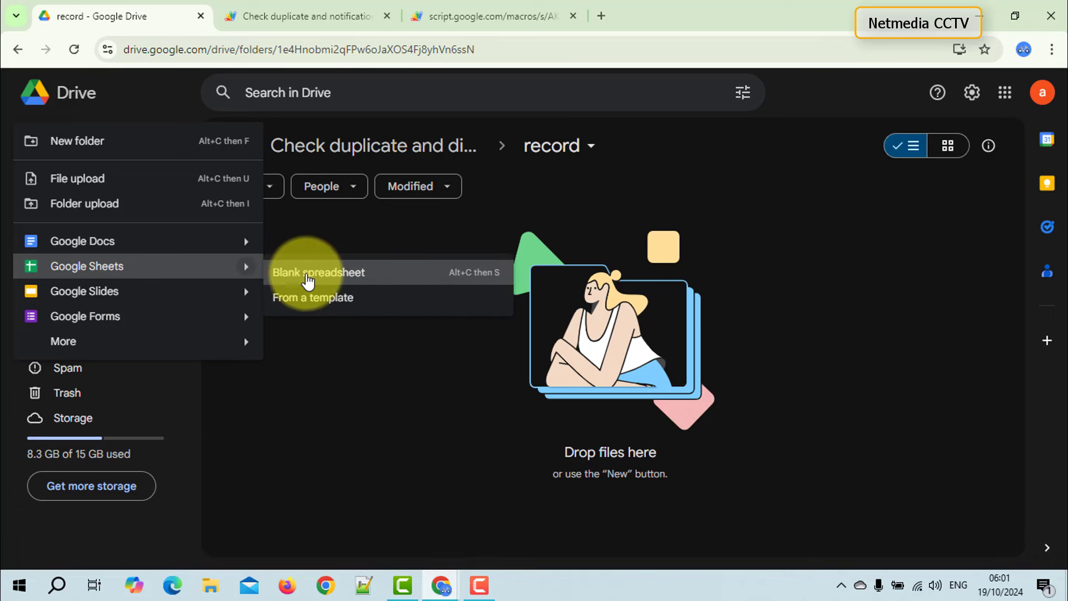
mouse_move(87, 266)
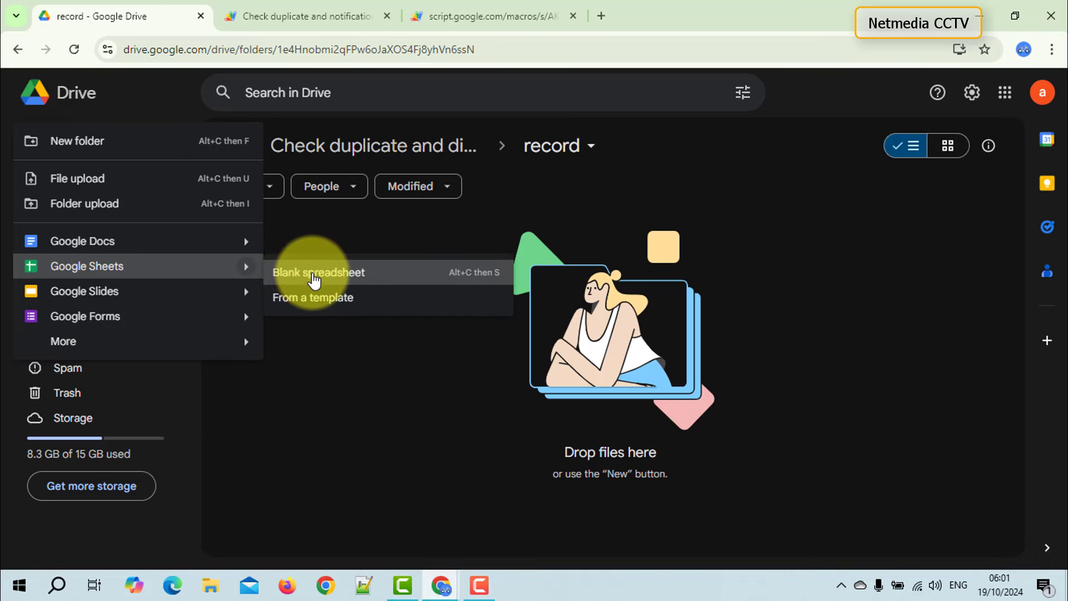
left_click(315, 281)
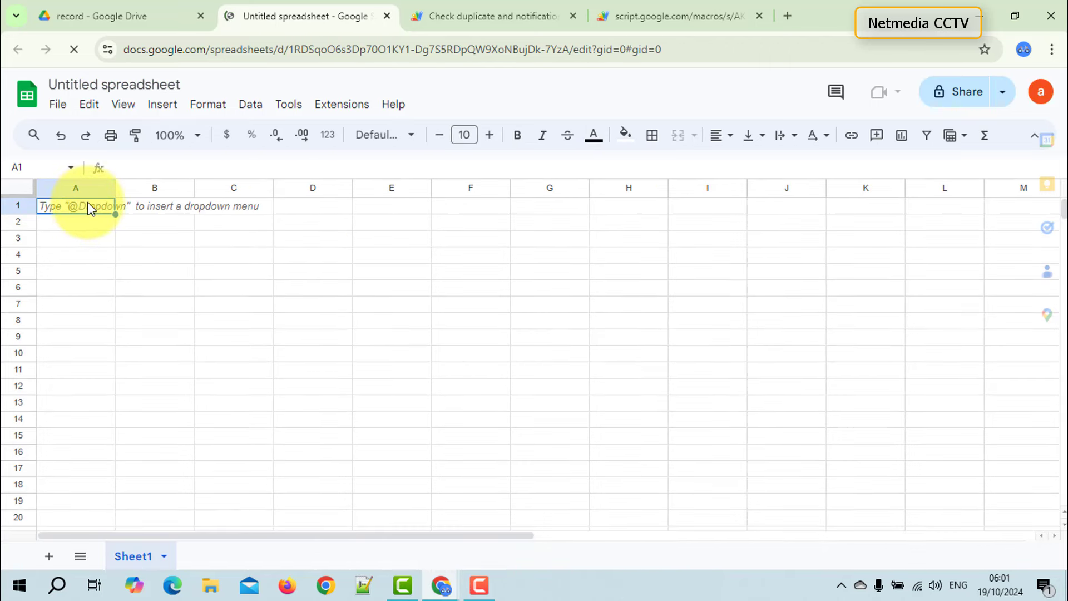
- Enter the heading 'Họ và Tên' in A1 and start renaming the Sheet1 tab
type("Ho")
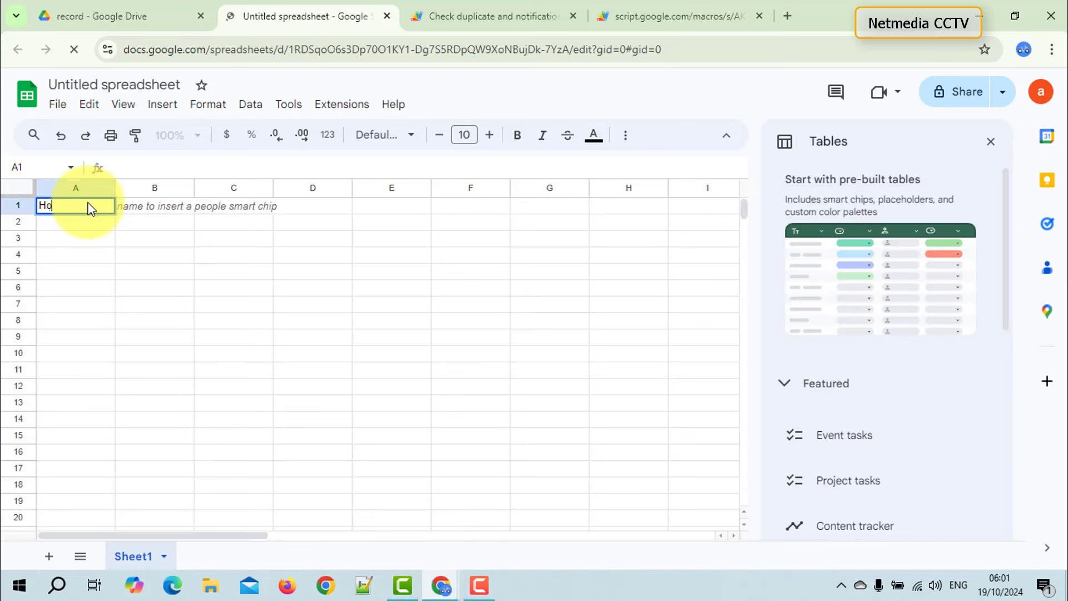
type(" và Tên")
left_click(154, 306)
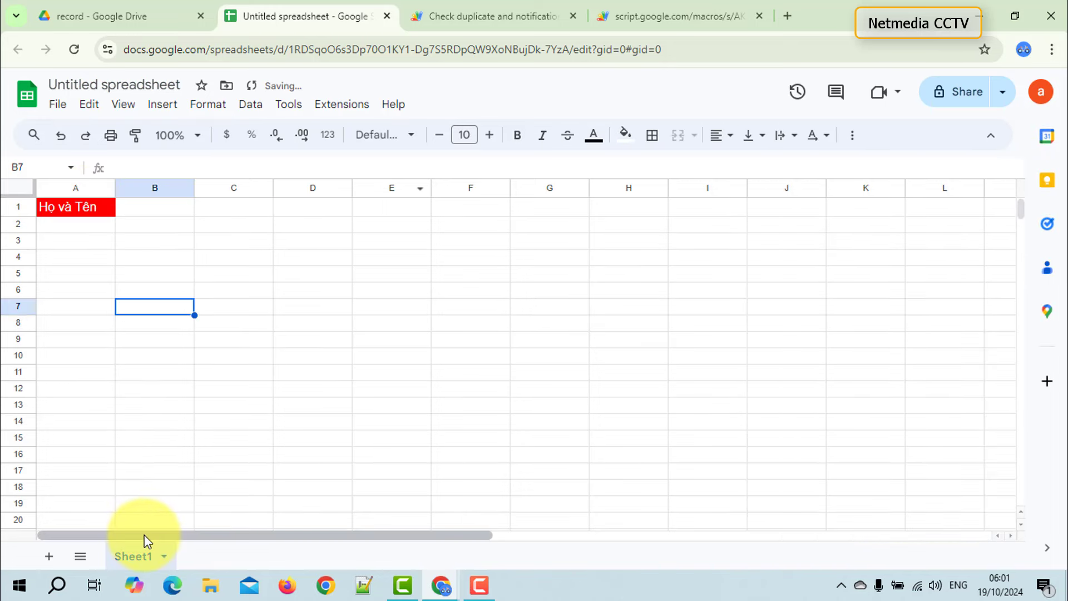
double_click(148, 559)
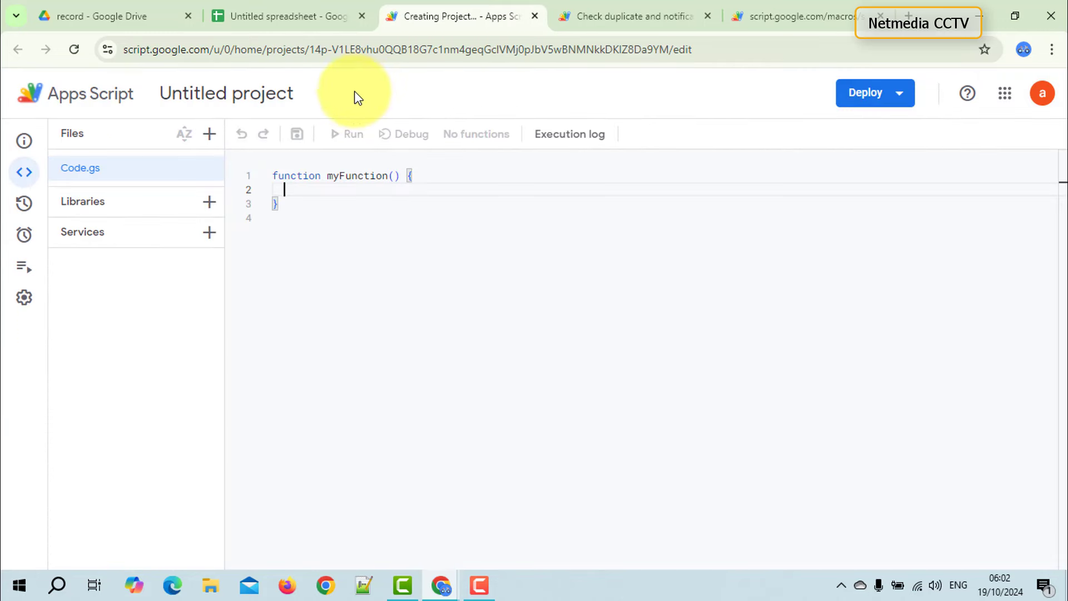
- Rename the Apps Script project to 'check duplicate notification'
left_click(267, 93)
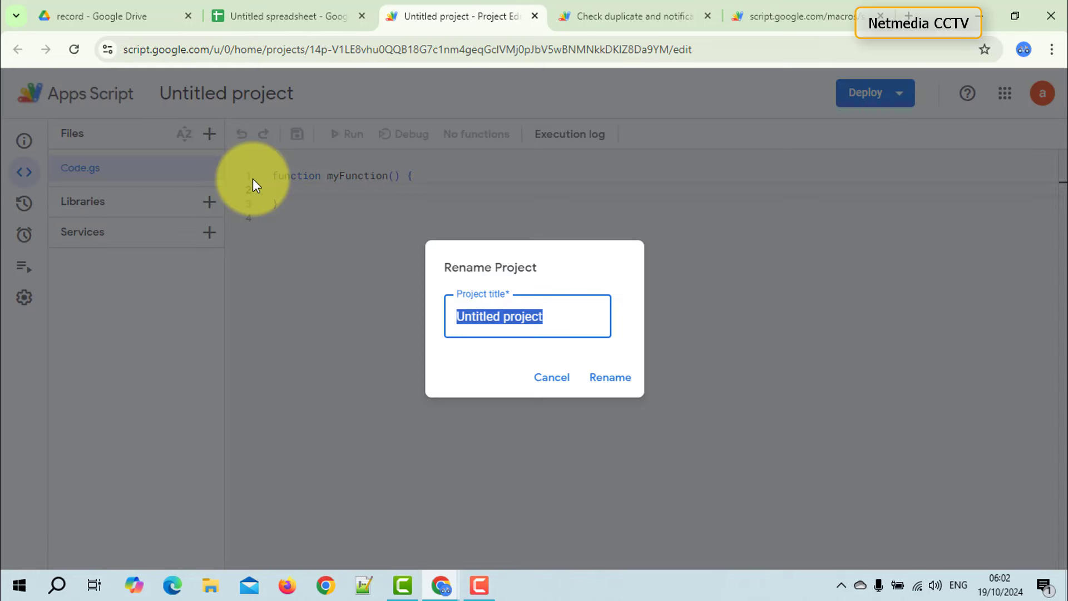
type("check duplicate n")
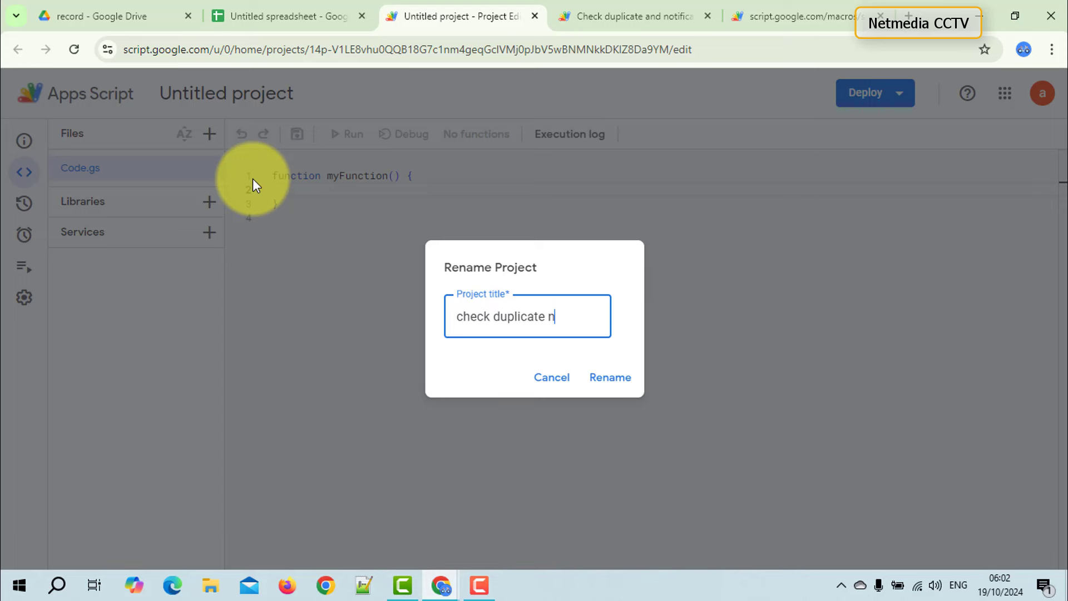
type("cation")
key("Return")
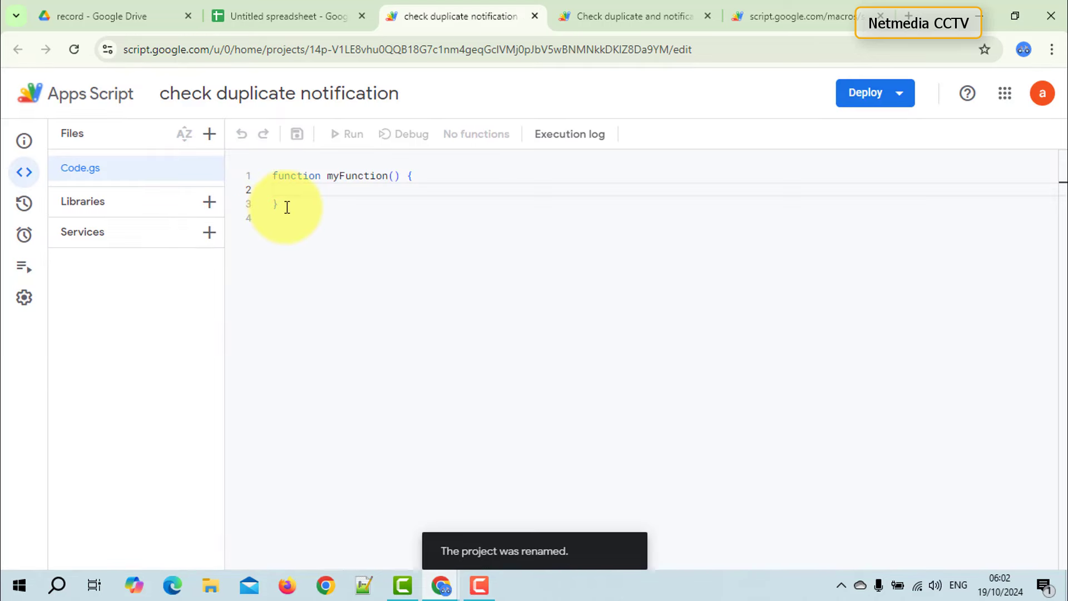
- Replace the myFunction starter code with the pasted doGet, include and checkDuplicate script
left_click_drag(282, 205, 254, 166)
key("Delete")
right_click(278, 178)
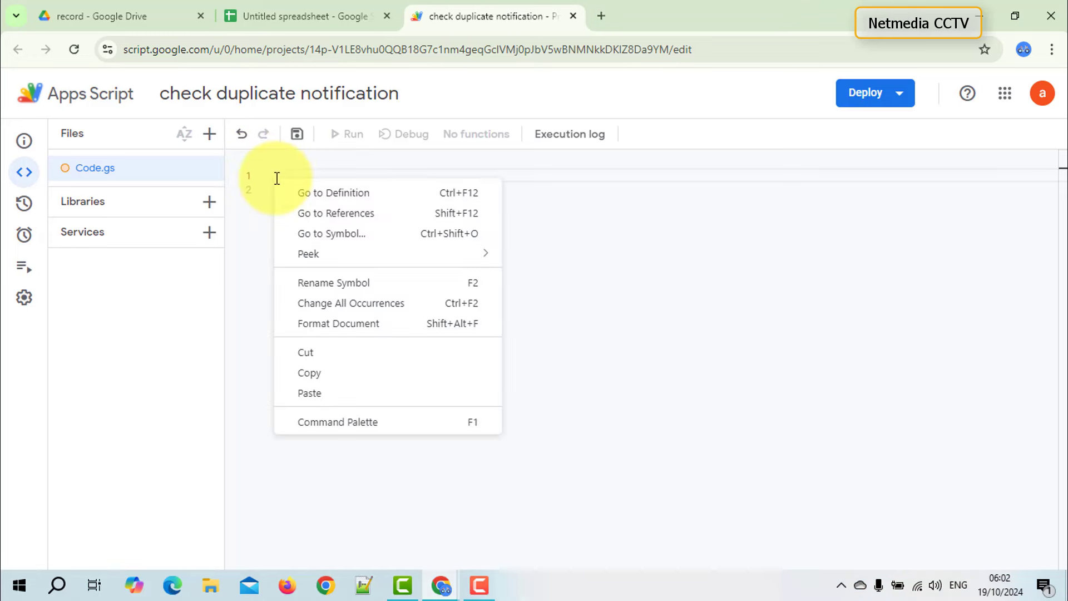
left_click(344, 392)
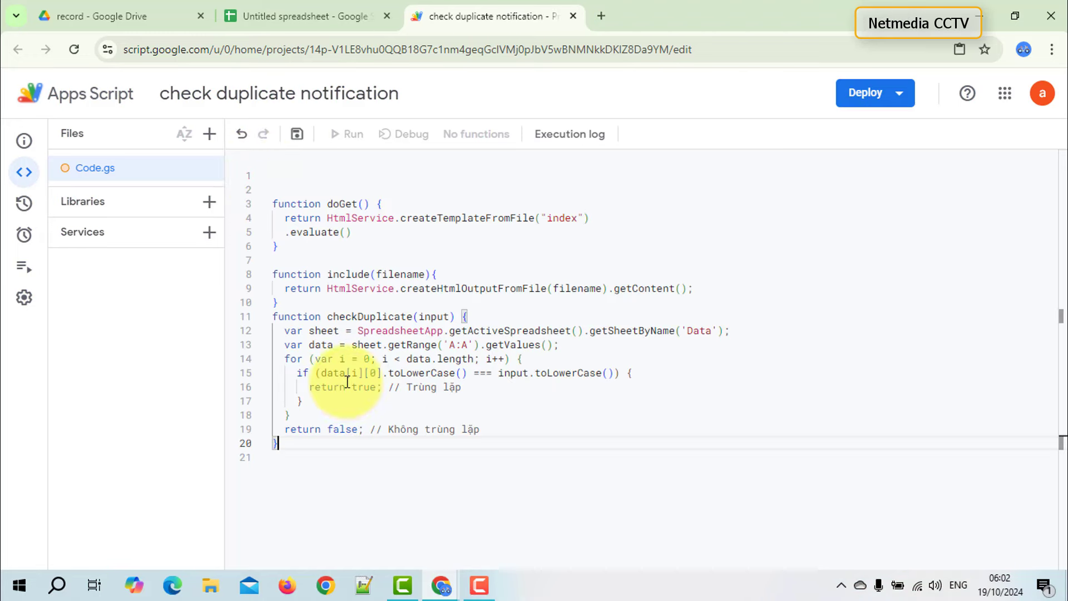
left_click(294, 176)
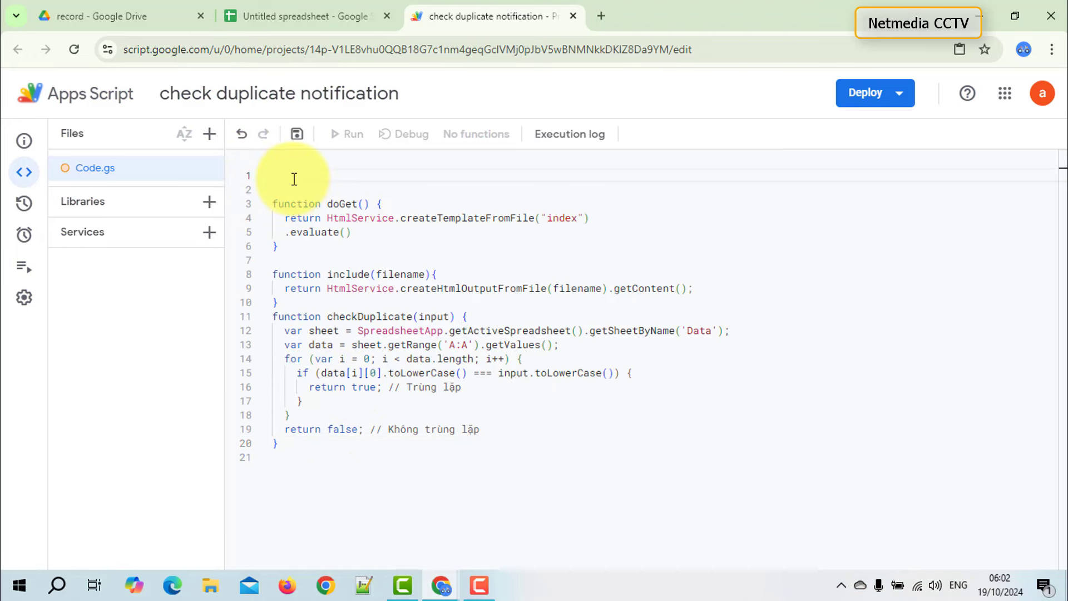
key("Delete")
key("Delete")
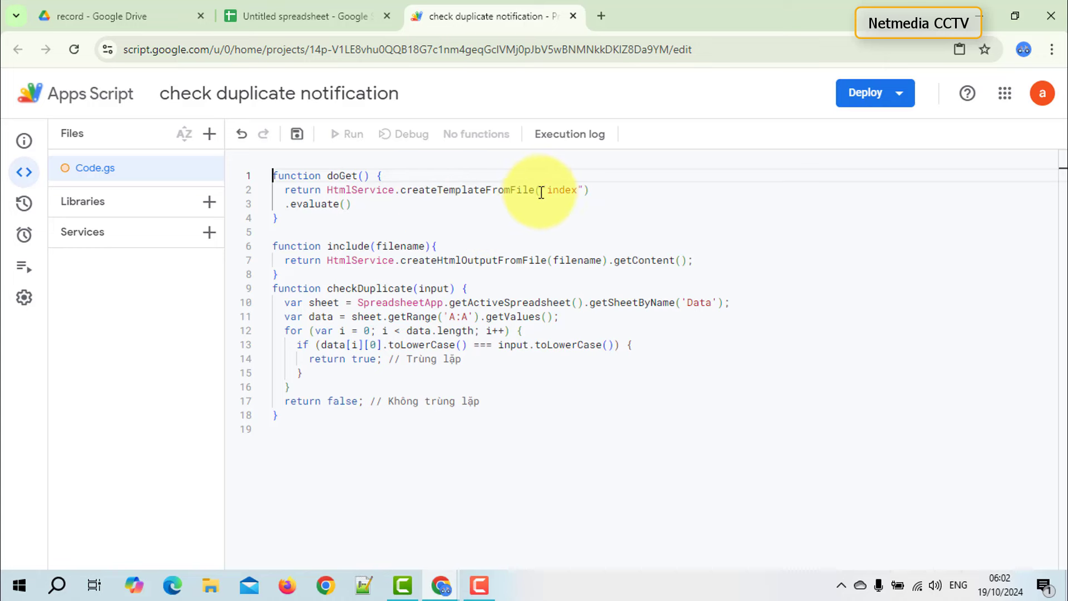
- Copy the 'index' file name from line 2 of Code.gs for a new file
left_click_drag(549, 191, 573, 189)
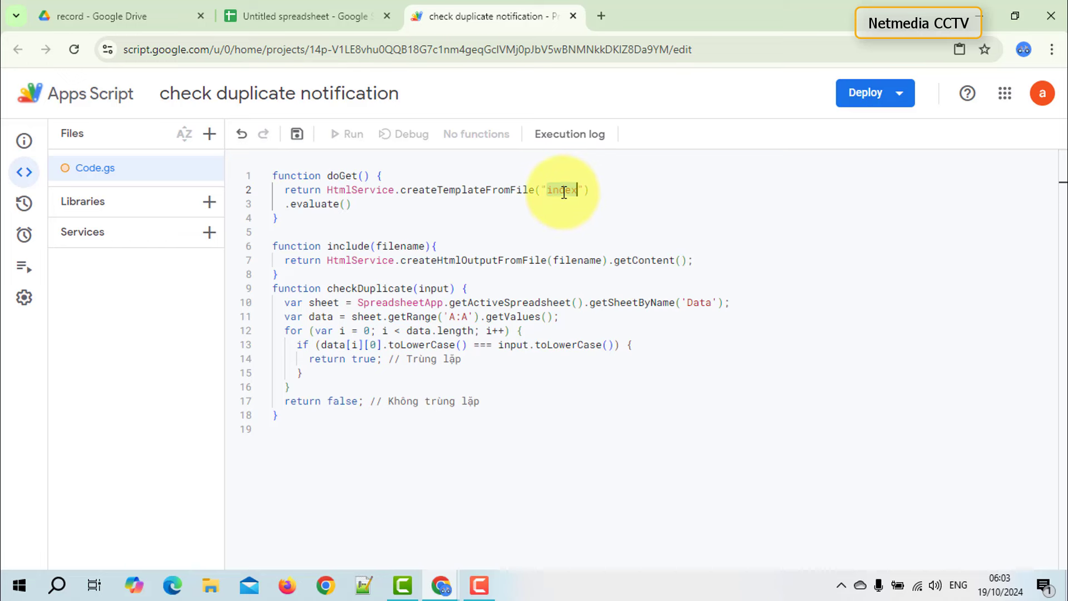
right_click(560, 191)
left_click(635, 418)
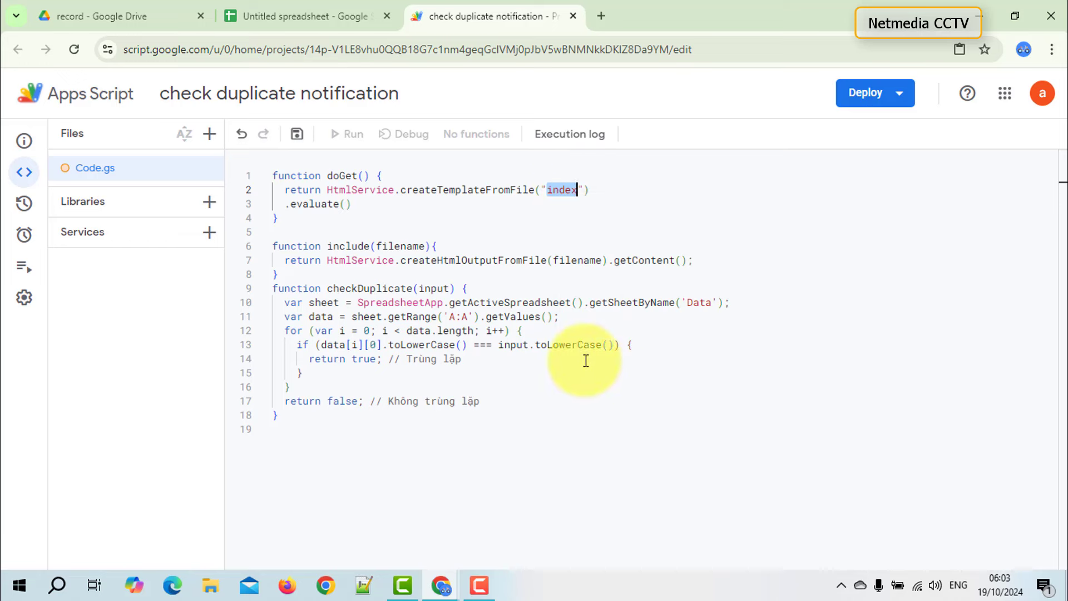
left_click(209, 134)
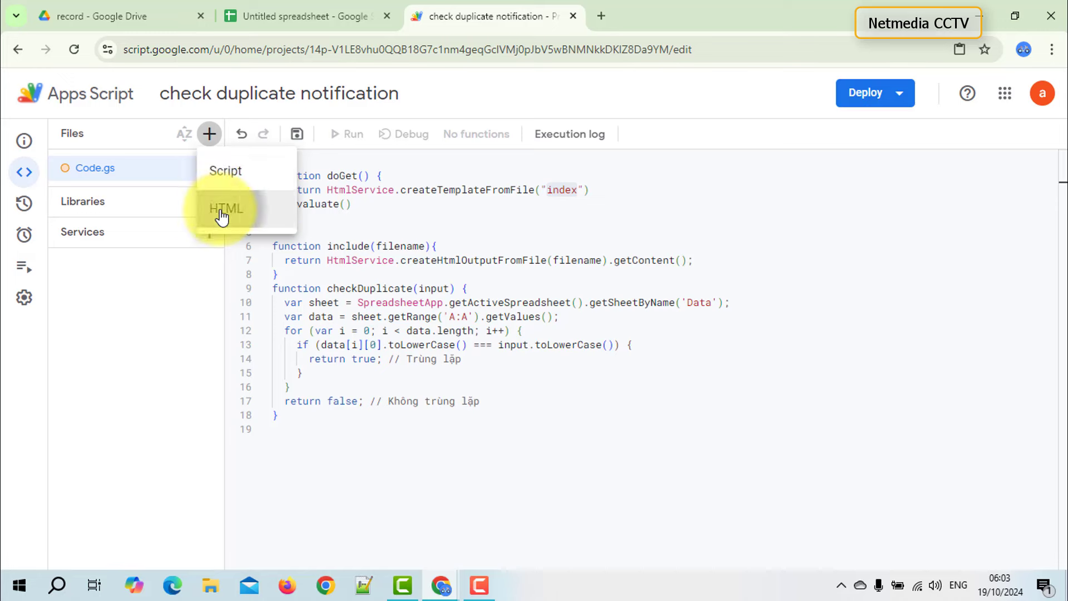
- Add an HTML file named index and paste the page's HTML code into it
left_click(220, 209)
right_click(92, 193)
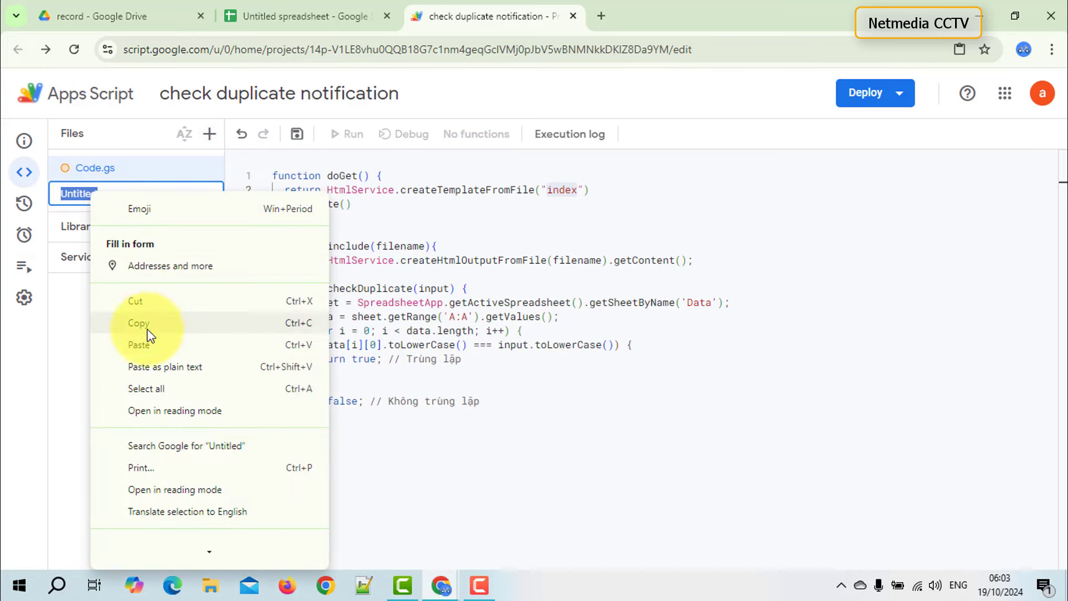
left_click(143, 344)
key("Return")
right_click(275, 176)
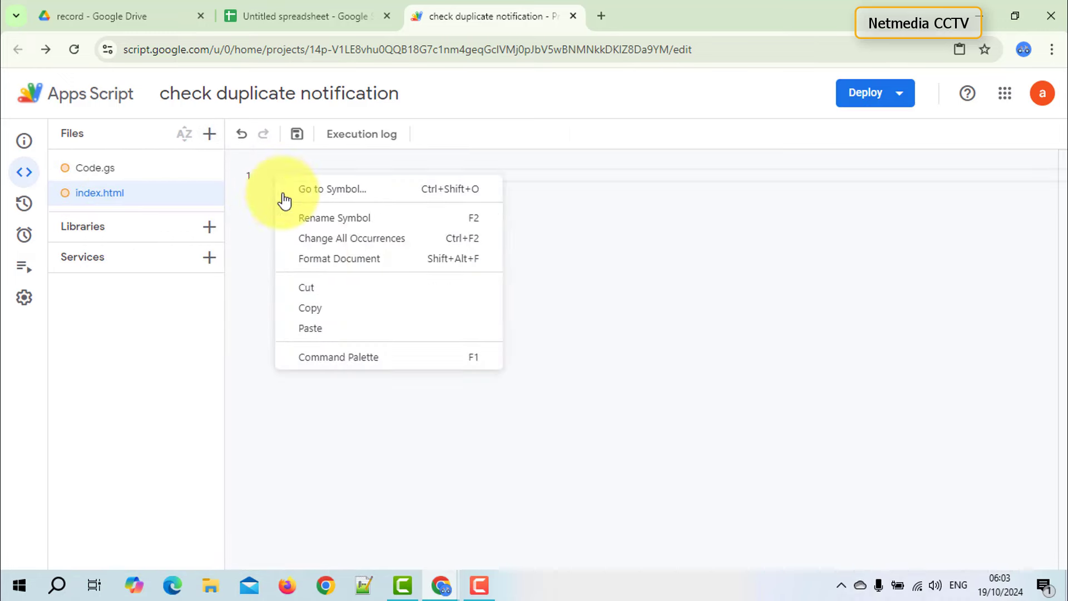
left_click(351, 341)
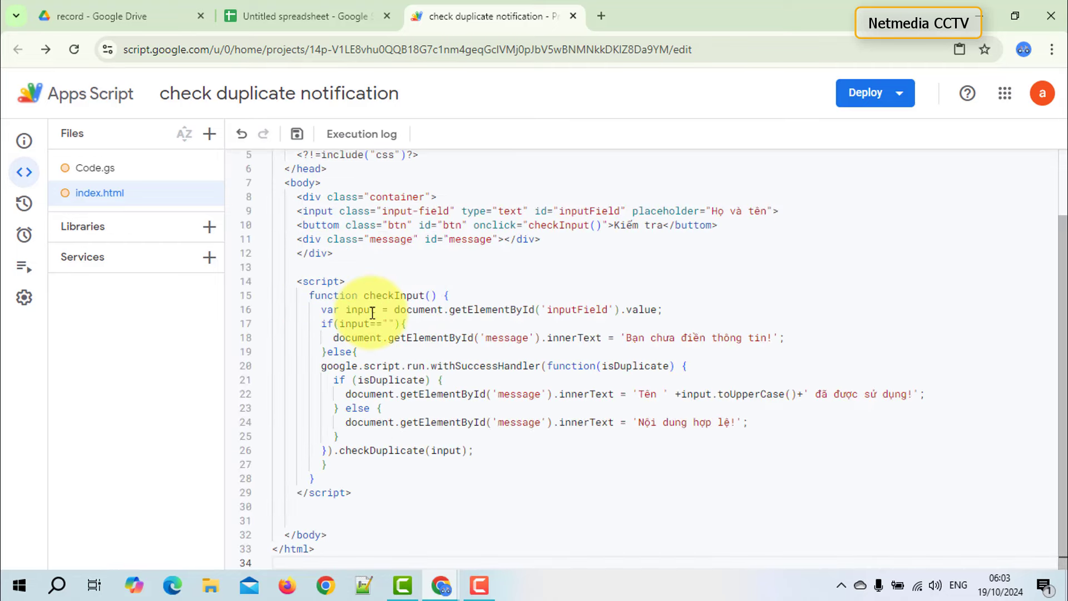
scroll(367, 251, "up", 2)
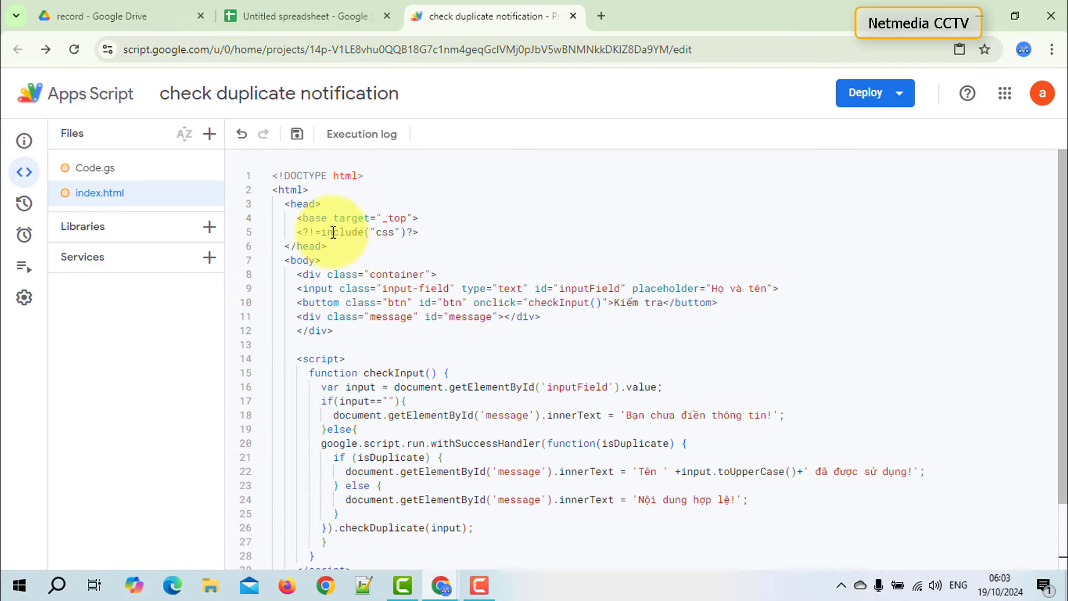
- Add a second HTML file named css and select its template code
double_click(378, 233)
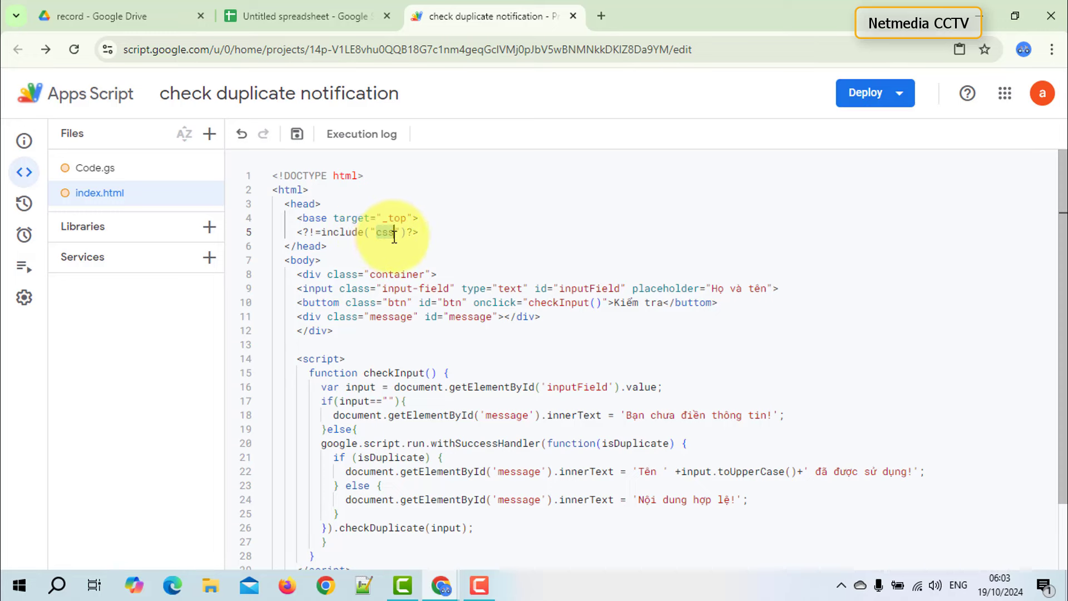
right_click(389, 233)
left_click(467, 386)
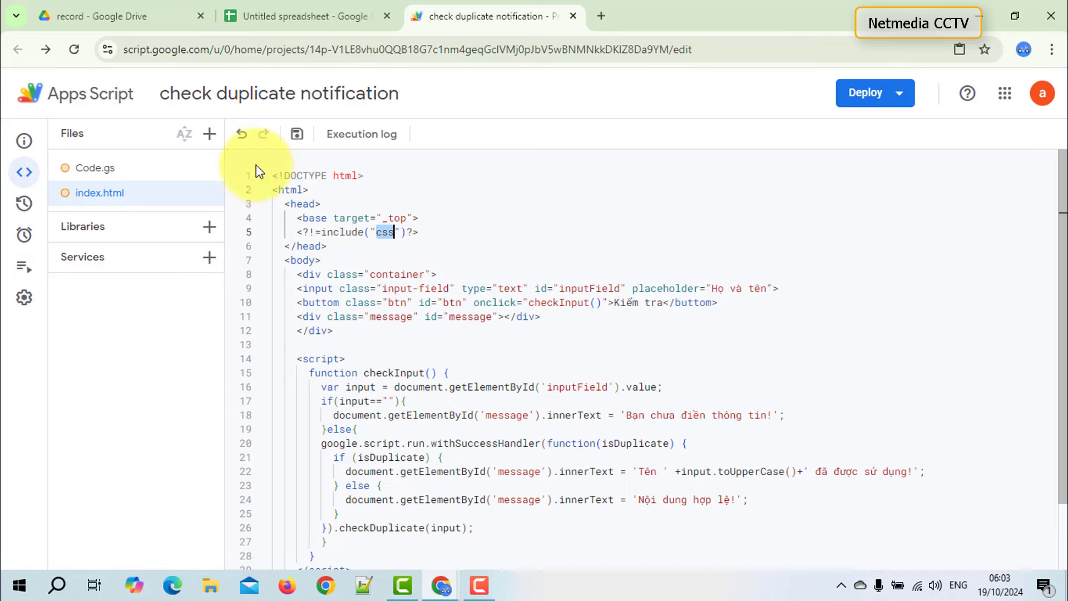
left_click(209, 134)
left_click(238, 221)
type("c")
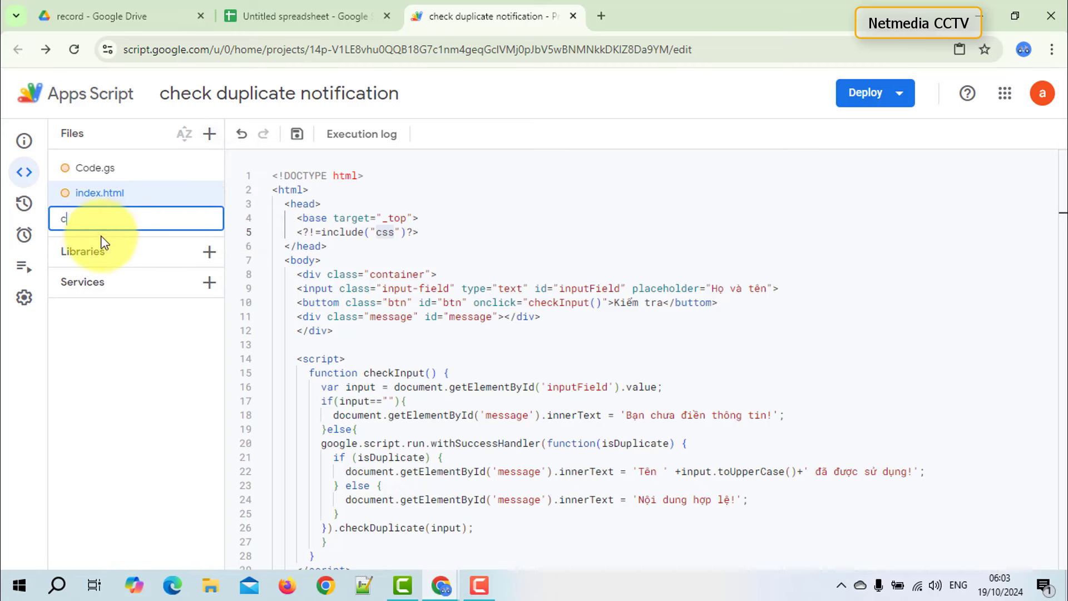
type("ss")
key("Return")
left_click_drag(318, 299, 246, 168)
- Replace the css.html template with the pasted CSS style rules
key("BackSpace")
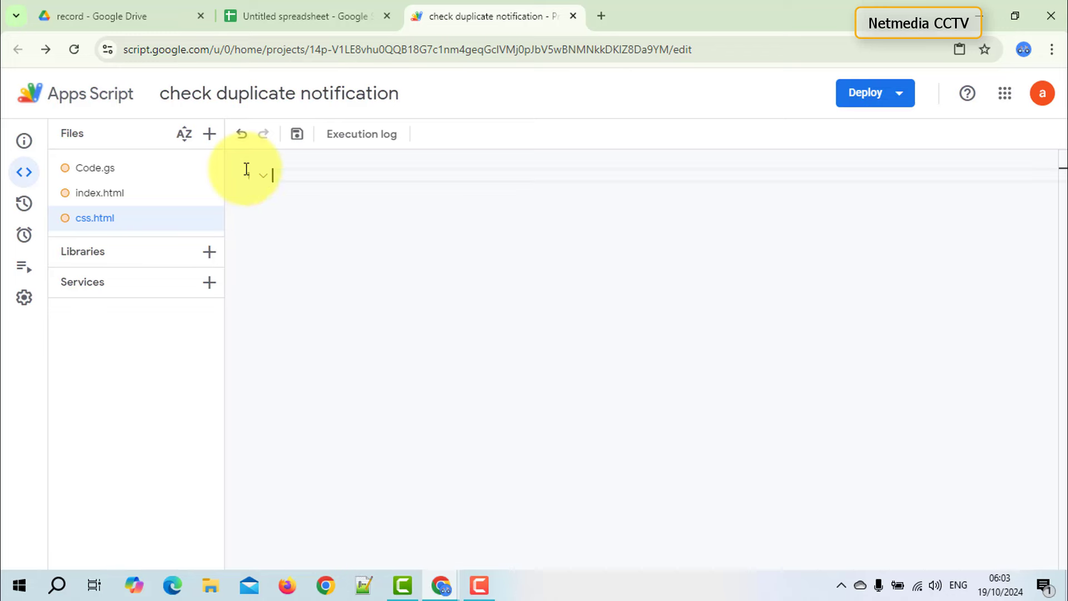
right_click(294, 179)
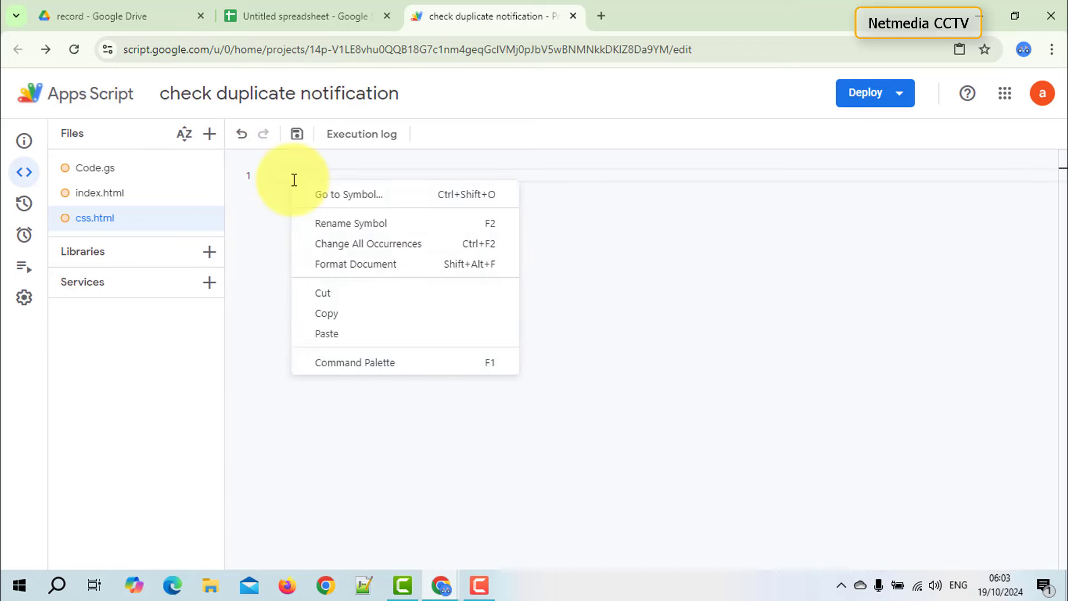
left_click(341, 333)
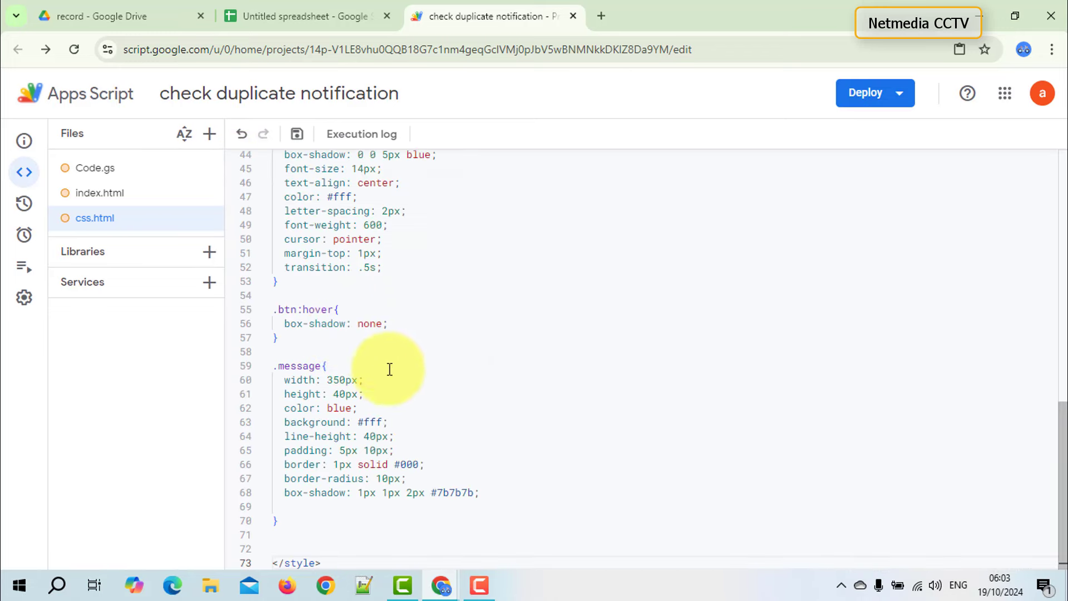
scroll(408, 422, "up", 5)
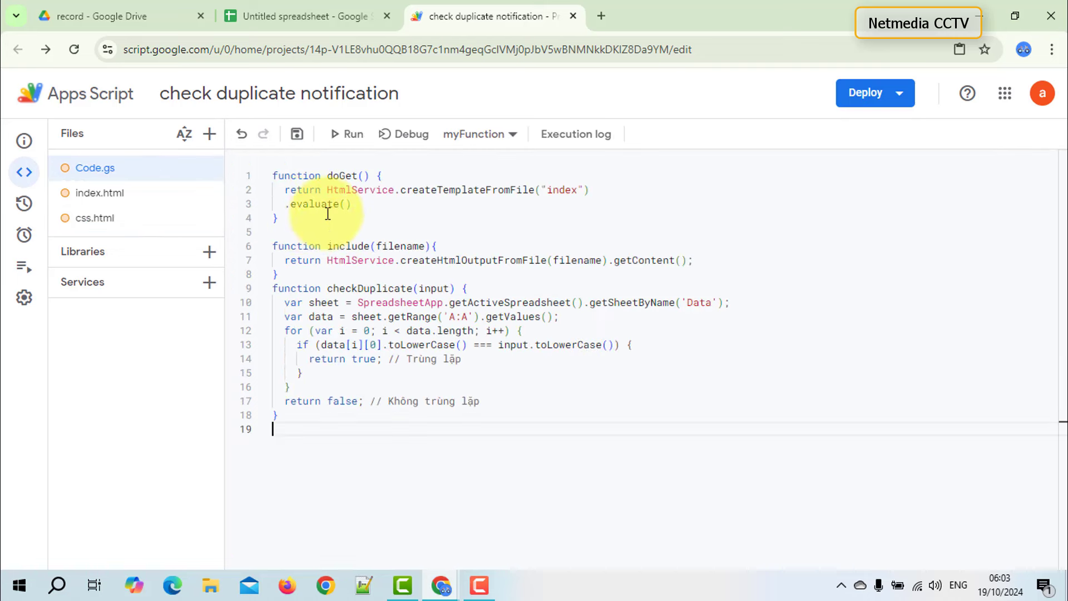
- Review the doGet, include and checkDuplicate functions in Code.gs, adding a blank line after include
left_click_drag(279, 218, 264, 174)
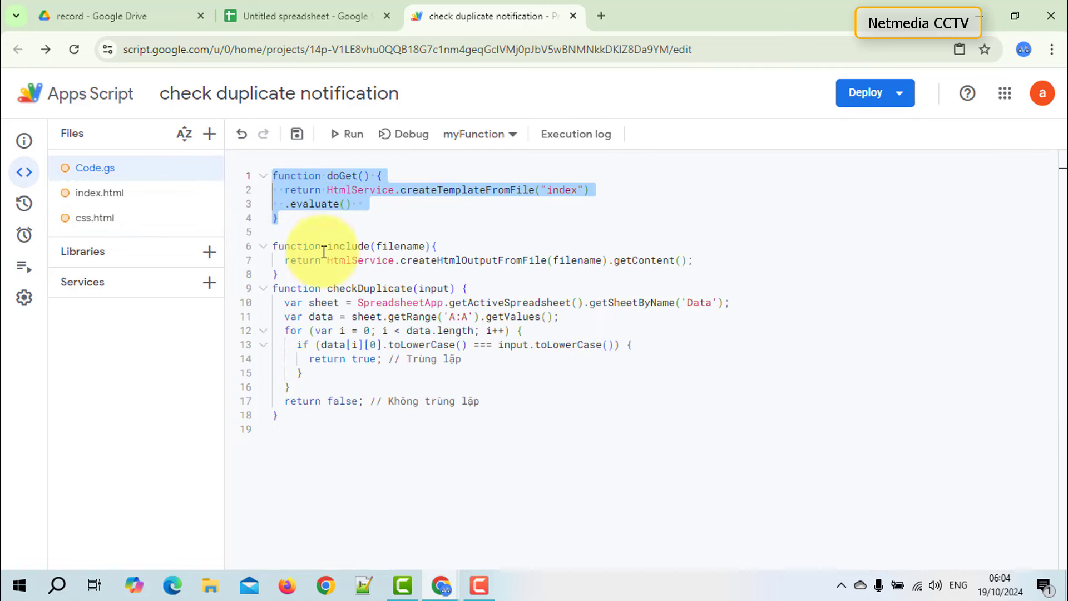
left_click(282, 275)
key("Return")
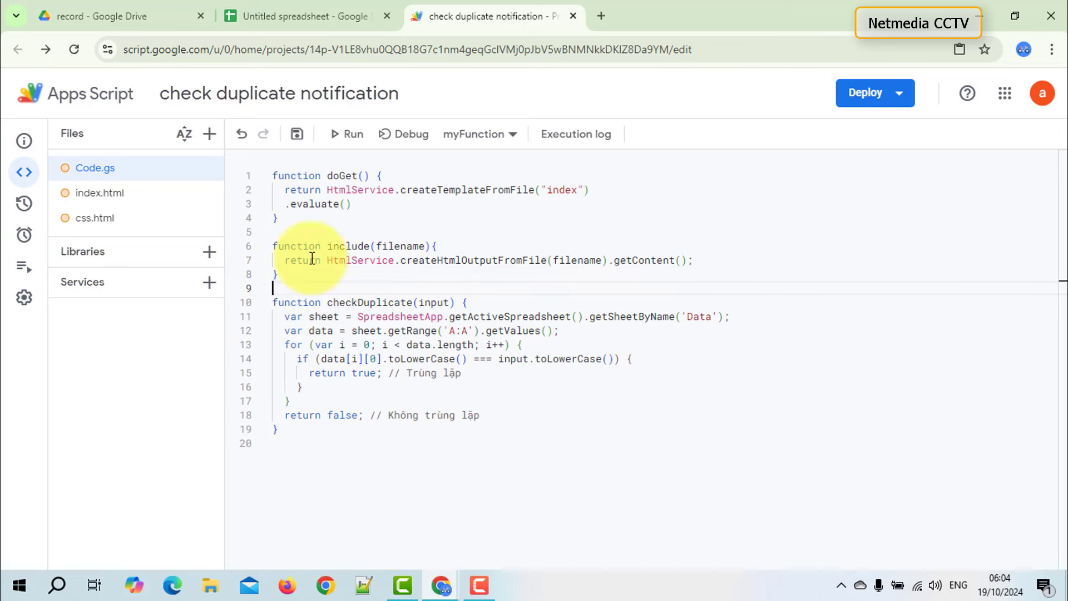
left_click(327, 246)
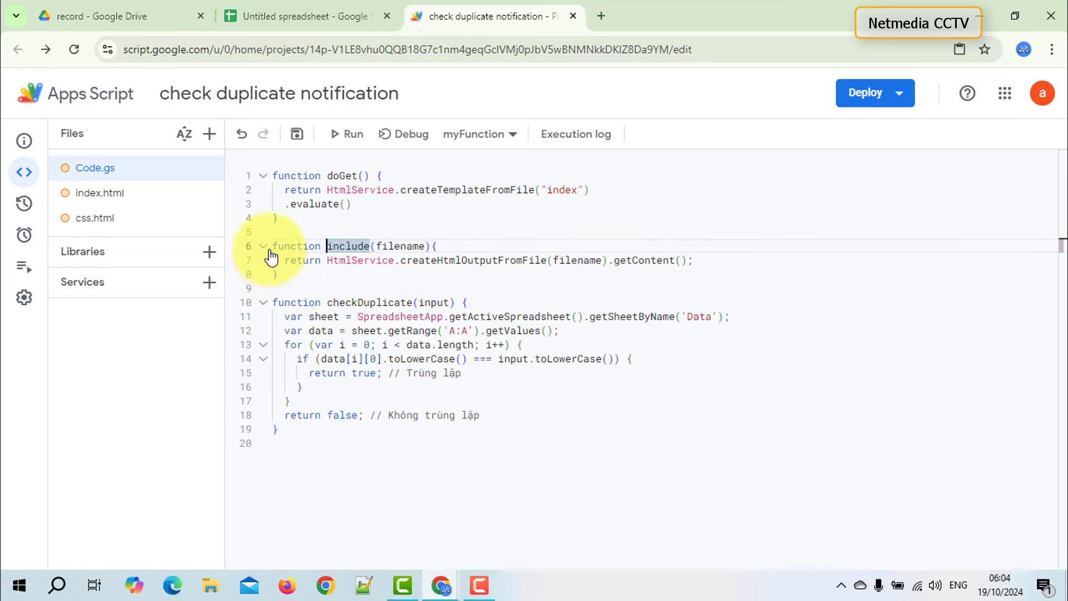
left_click_drag(280, 274, 271, 246)
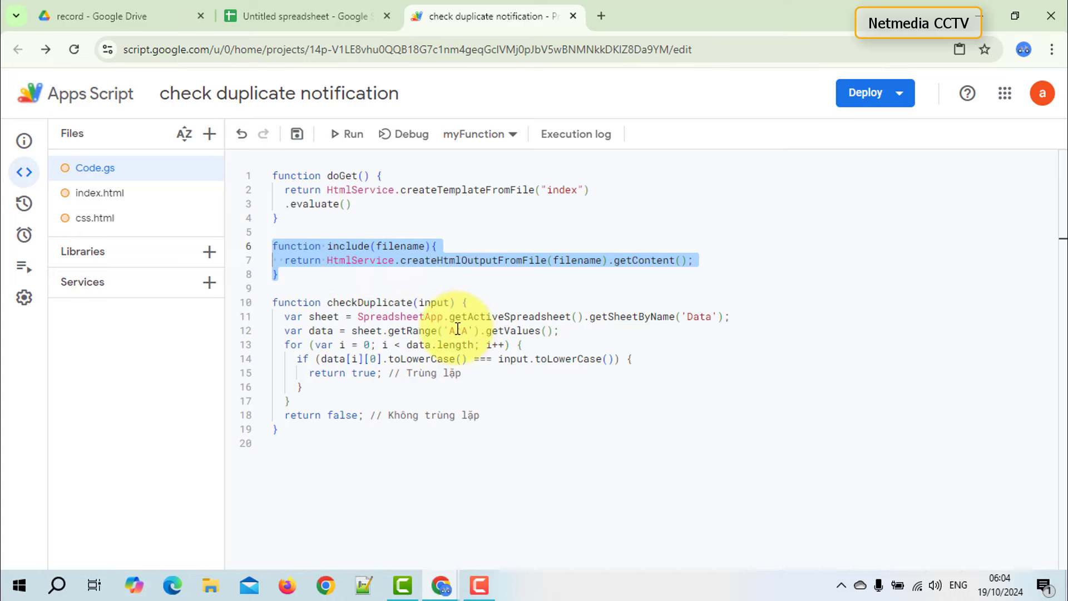
left_click(397, 316)
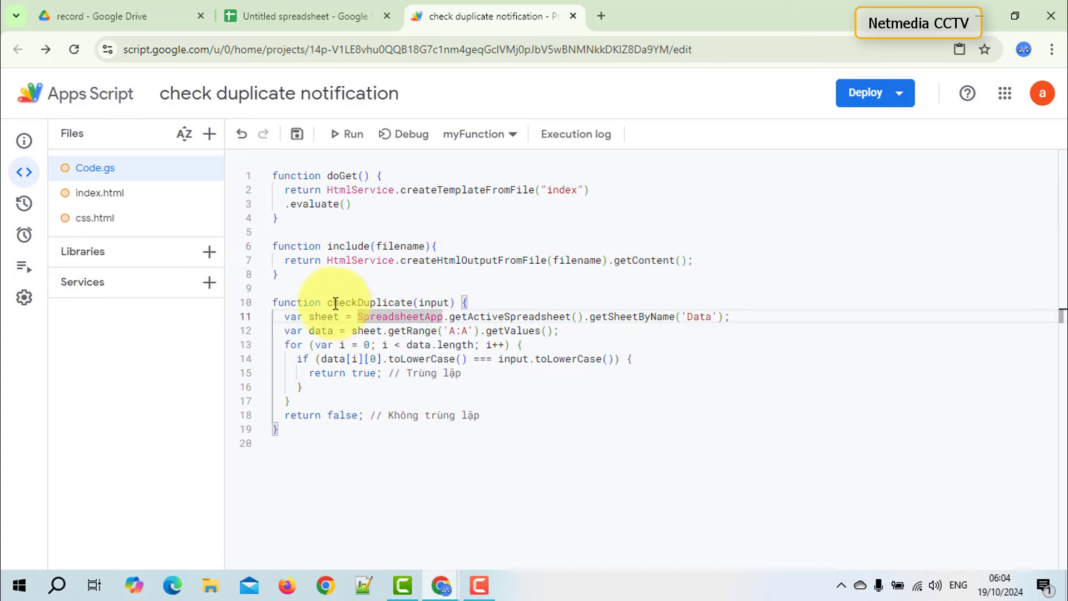
left_click_drag(336, 303, 412, 303)
left_click(311, 344)
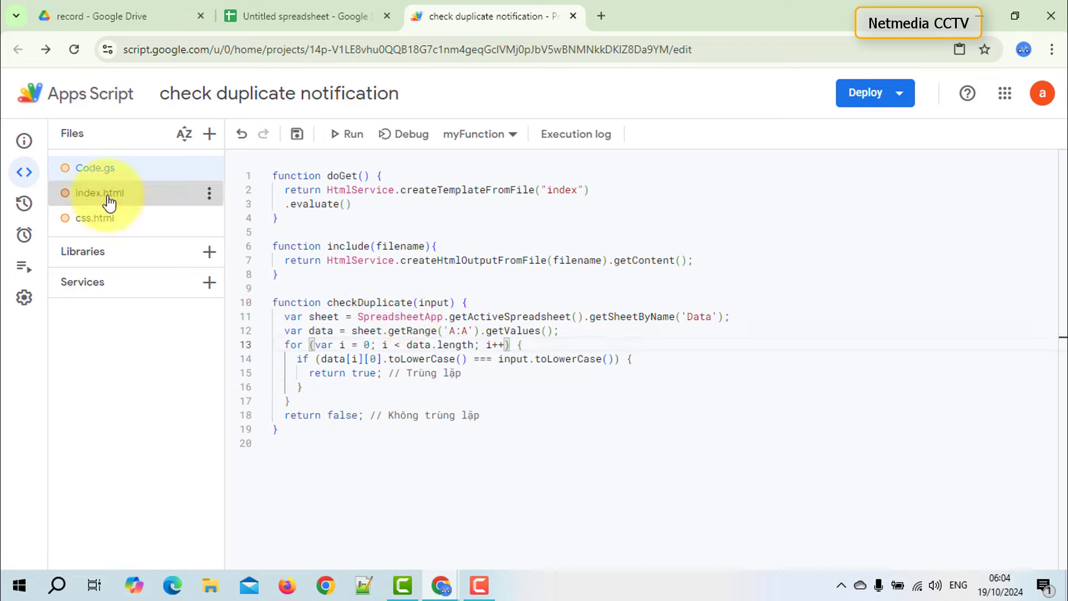
- Review index.html's input field, Kiểm tra button, message div and checkInput script
left_click(109, 203)
scroll(449, 260, "down", 1)
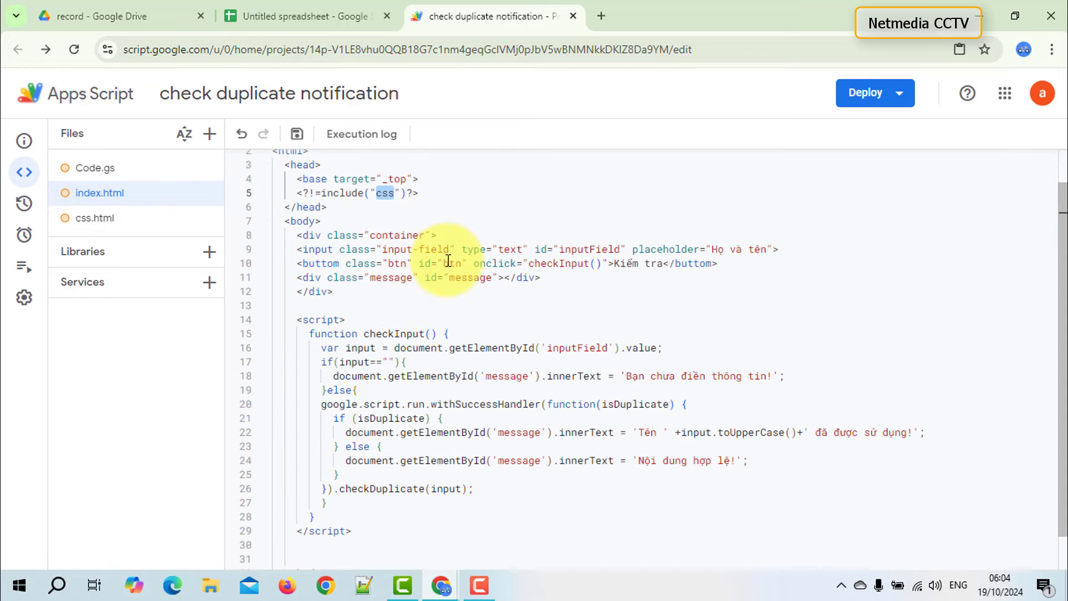
left_click(311, 249)
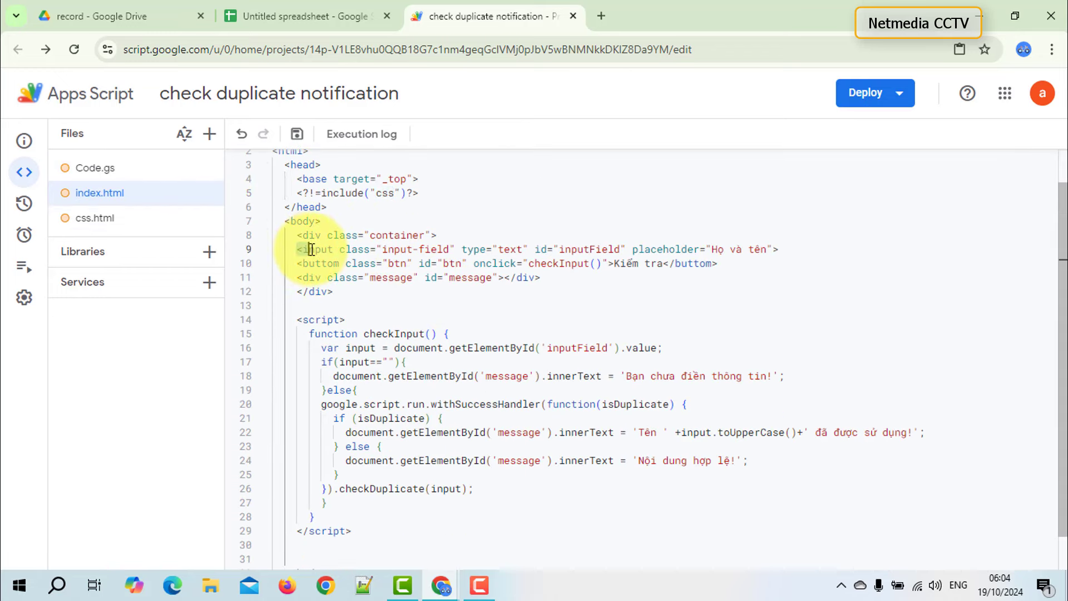
left_click(308, 264)
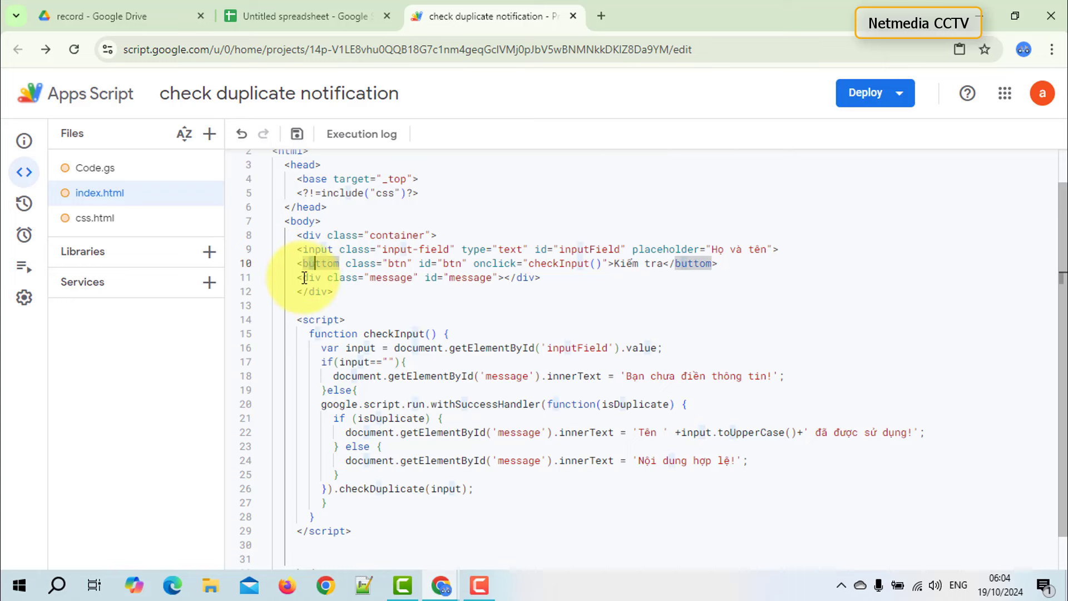
left_click(303, 278)
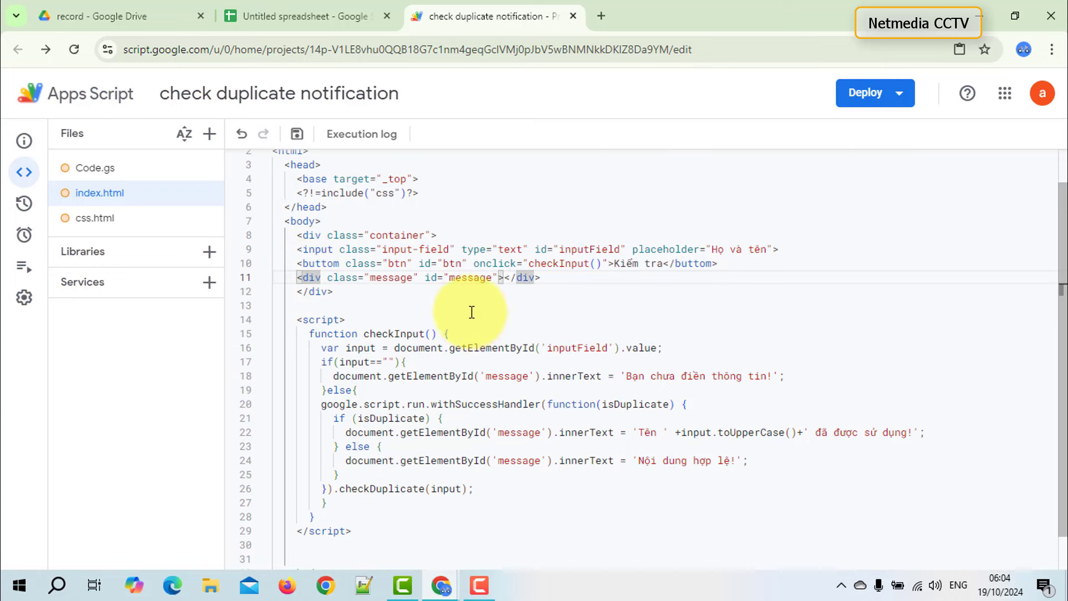
scroll(378, 306, "down", 1)
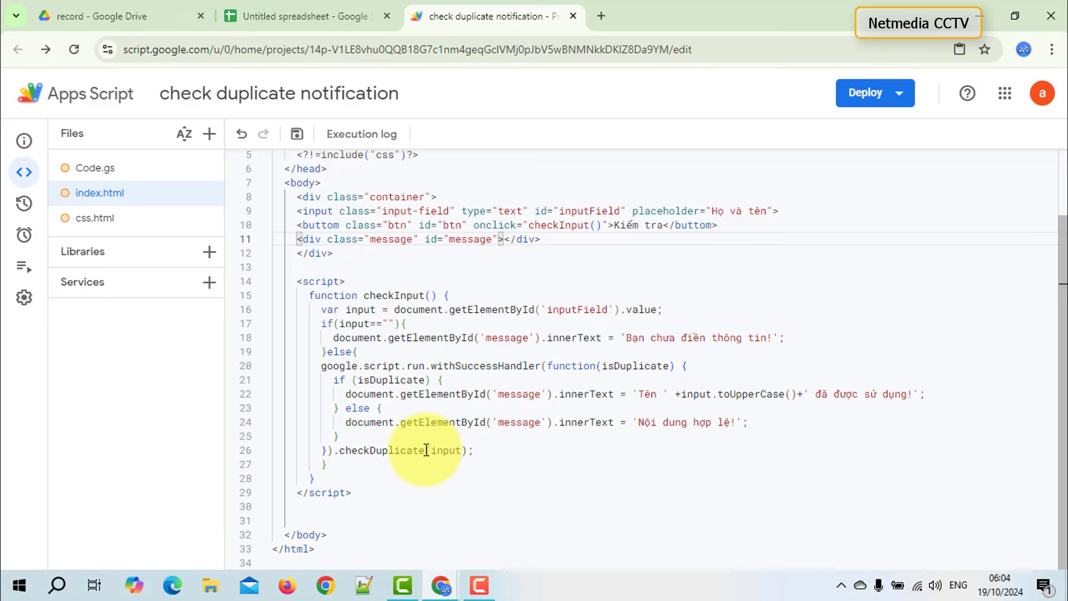
left_click(92, 169)
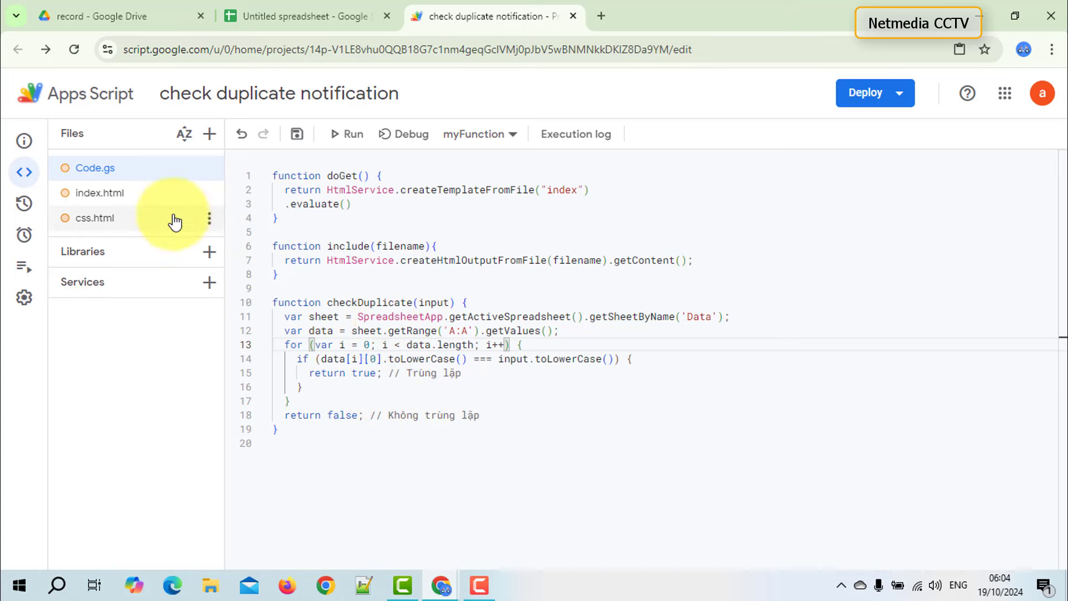
left_click(106, 196)
scroll(326, 356, "up", 2)
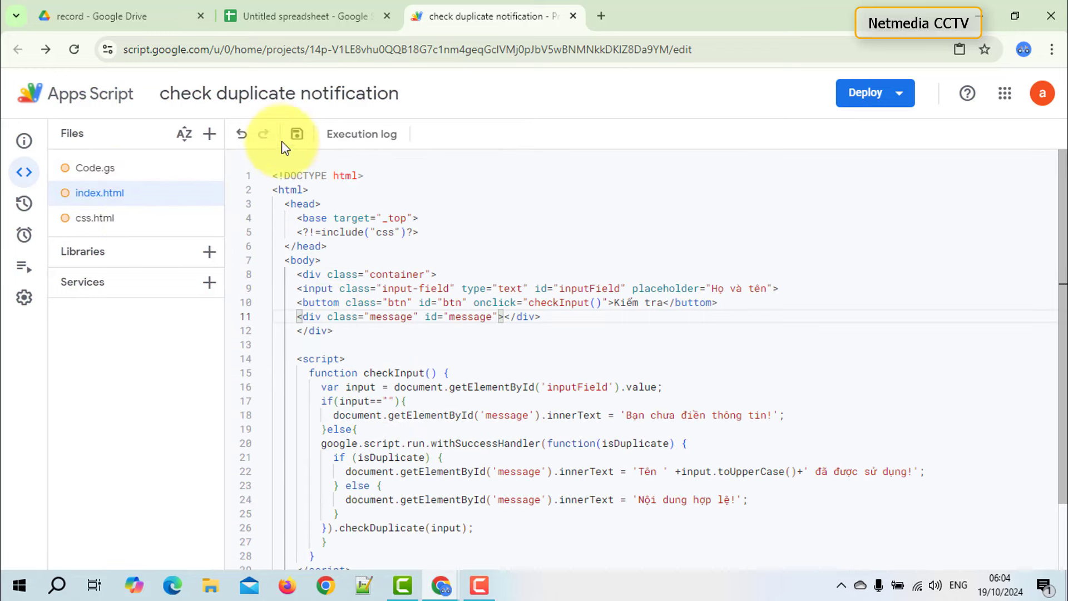
- Save the project and deploy it as a web app accessible to Anyone
left_click(297, 134)
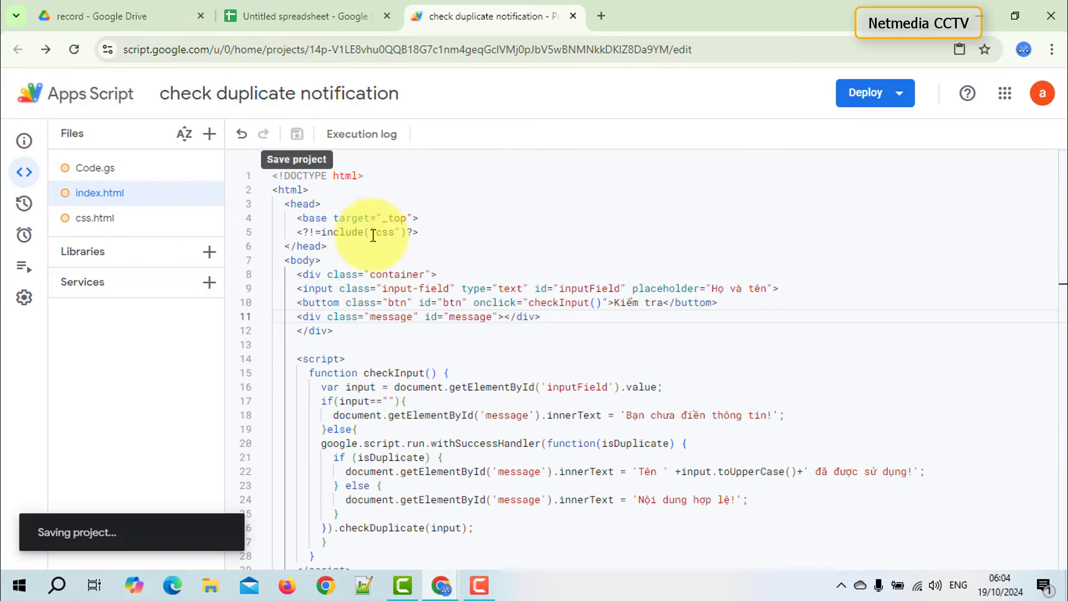
left_click(891, 101)
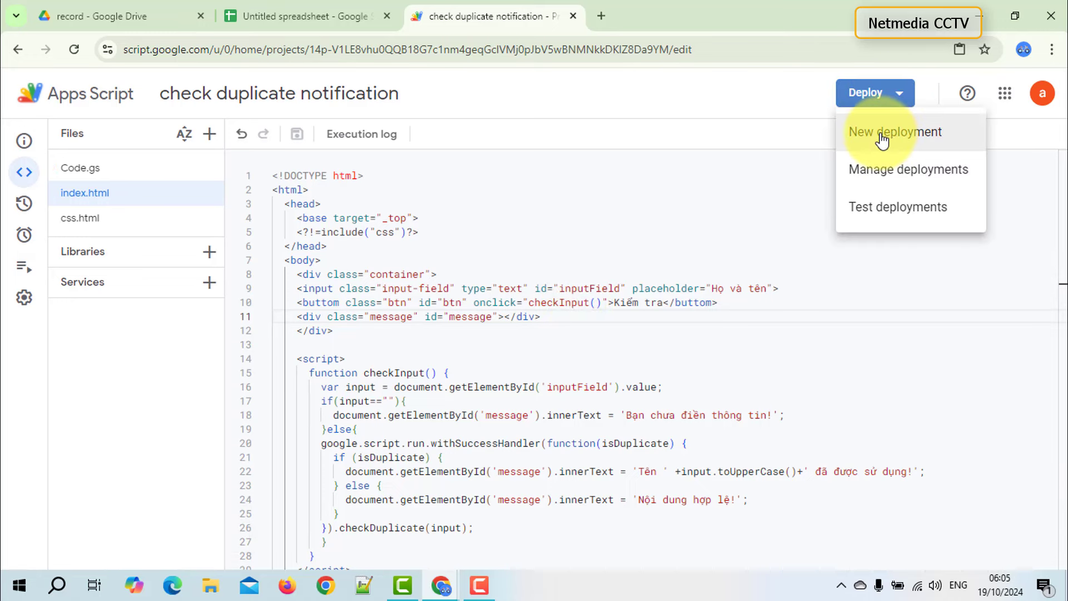
left_click(882, 139)
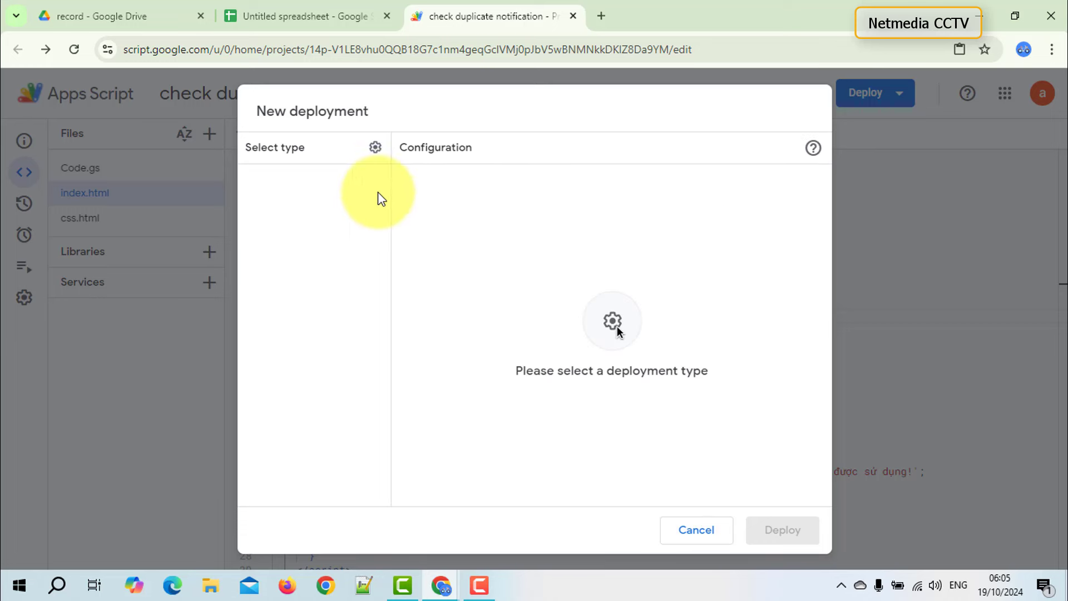
left_click(376, 148)
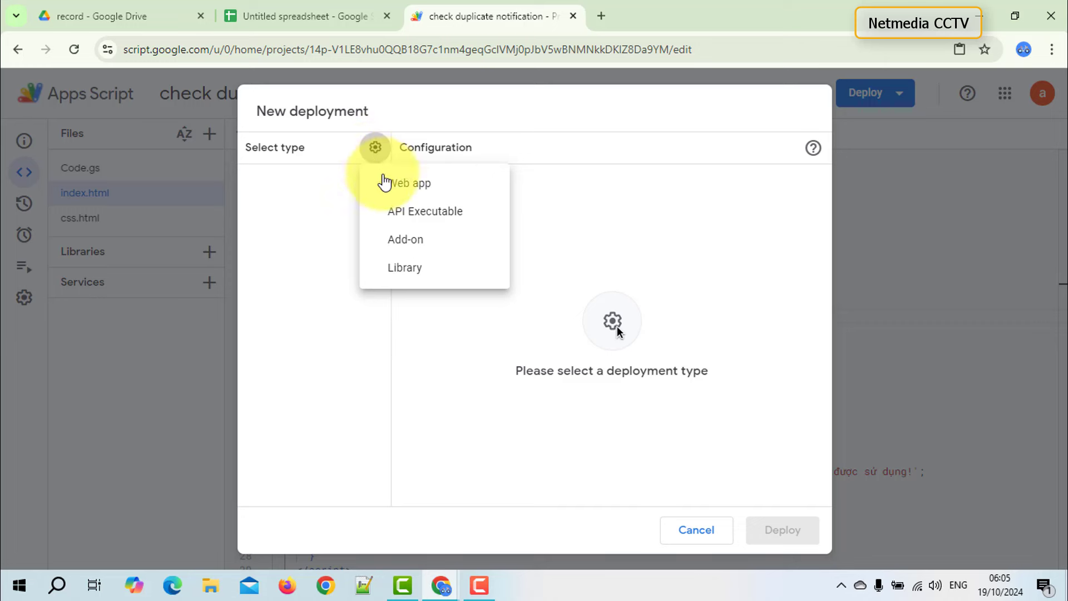
left_click(432, 189)
left_click(526, 225)
type("ver 1")
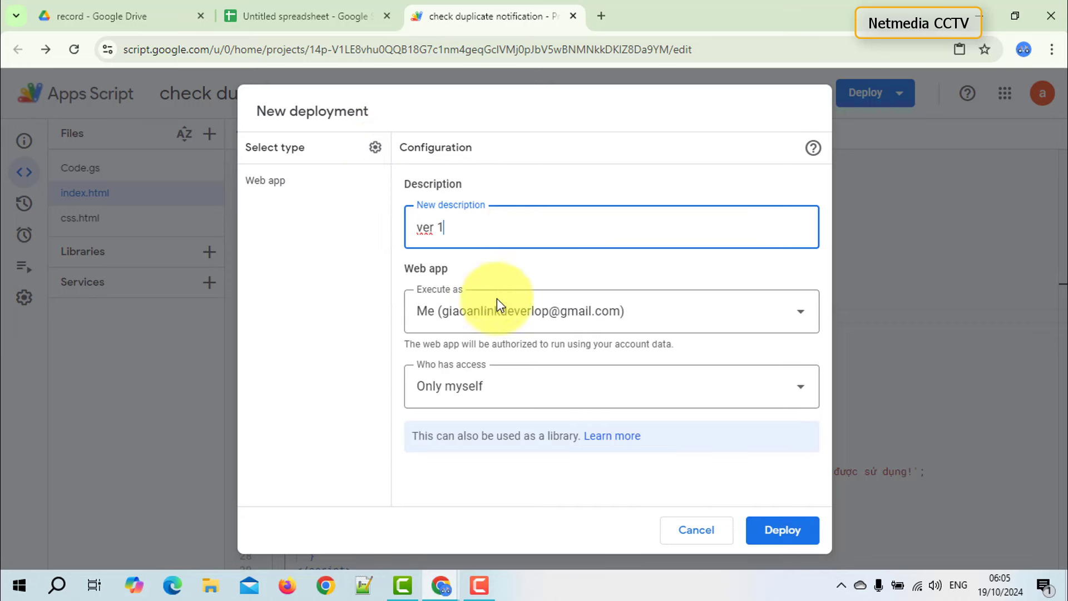
left_click(477, 398)
left_click(461, 495)
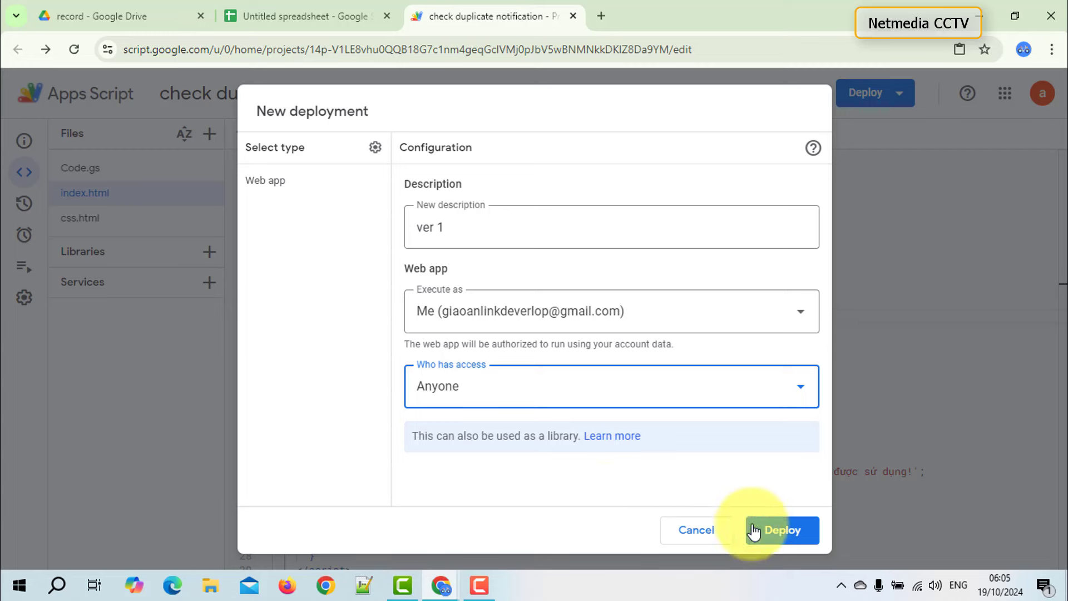
left_click(783, 534)
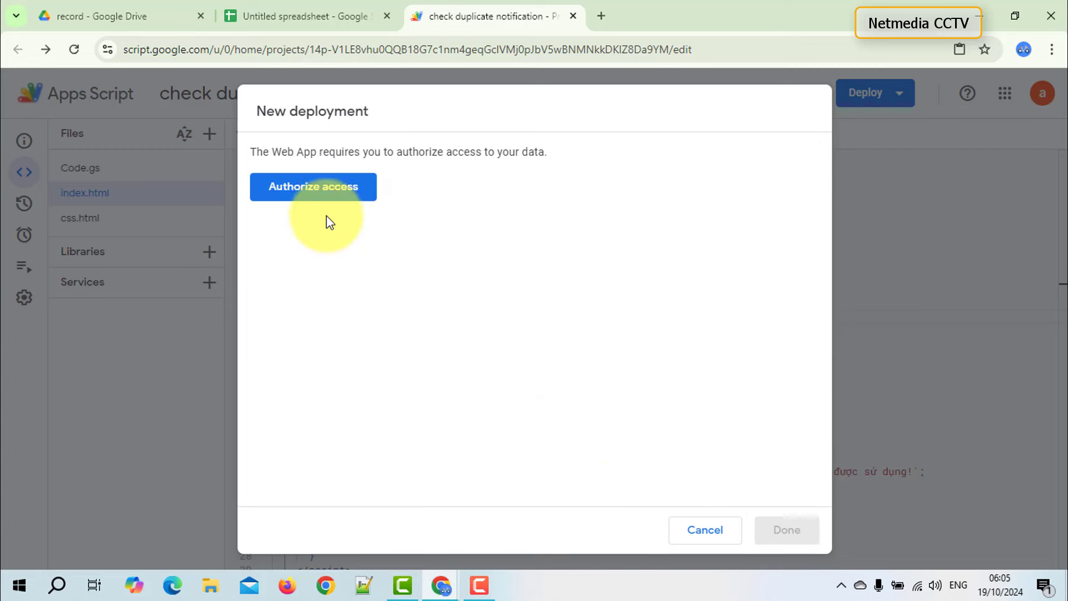
- Authorize the web app's access with the account, proceeding past the unverified-app warning
left_click(335, 192)
left_click(507, 288)
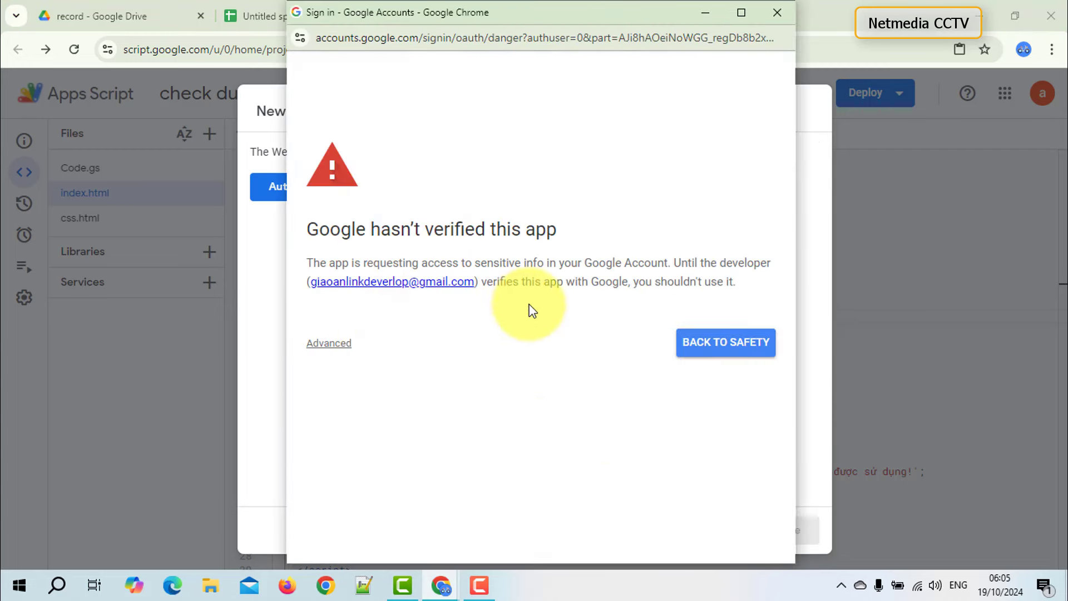
left_click(345, 343)
left_click(468, 460)
scroll(451, 428, "down", 3)
left_click(621, 442)
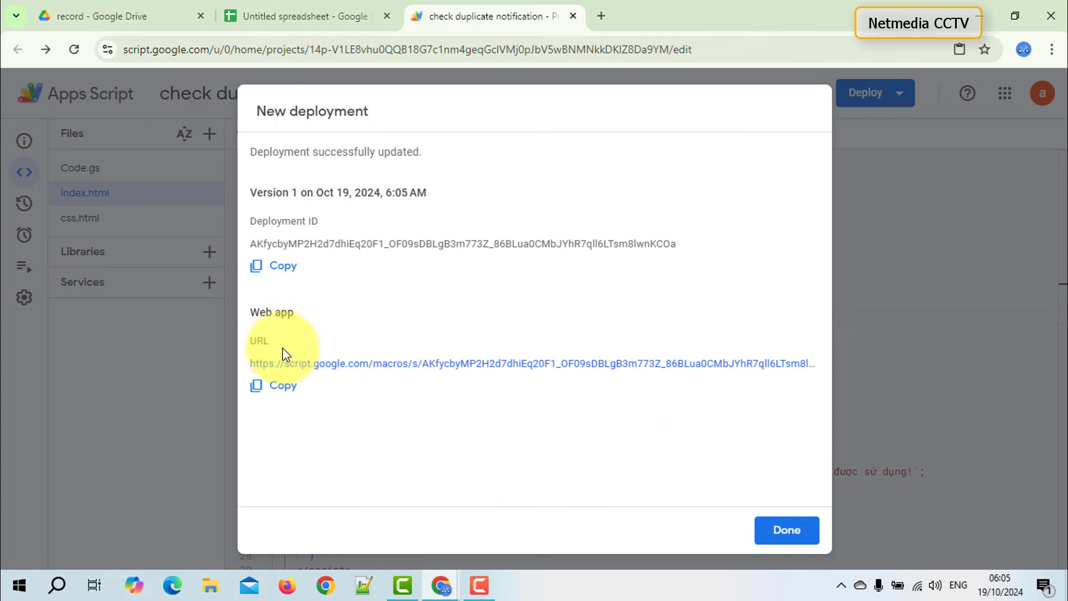
- Copy the web app URL and close the deployment confirmation
left_click(294, 381)
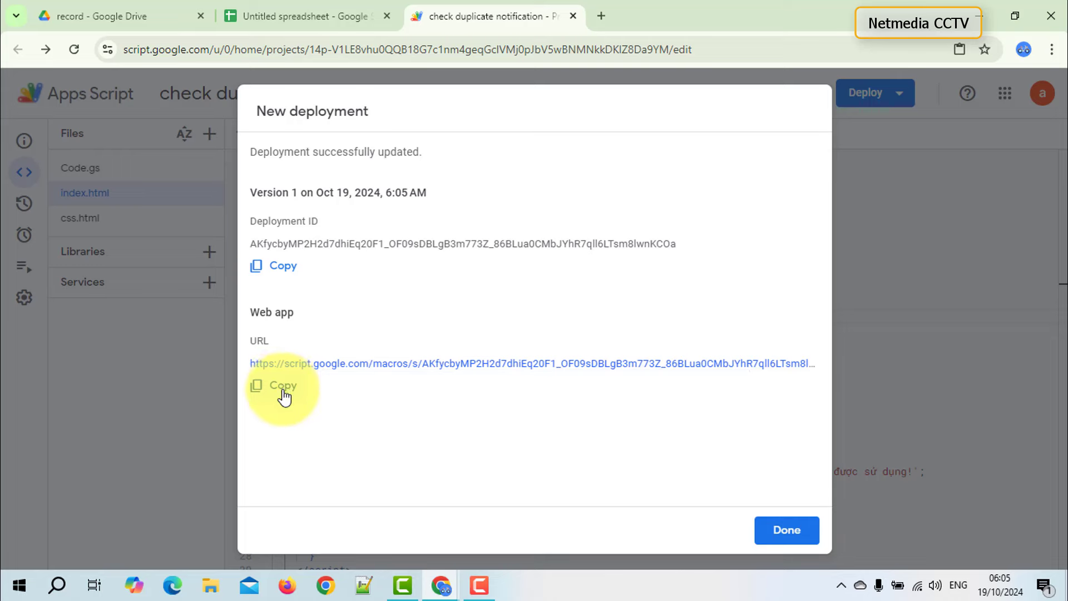
left_click(285, 390)
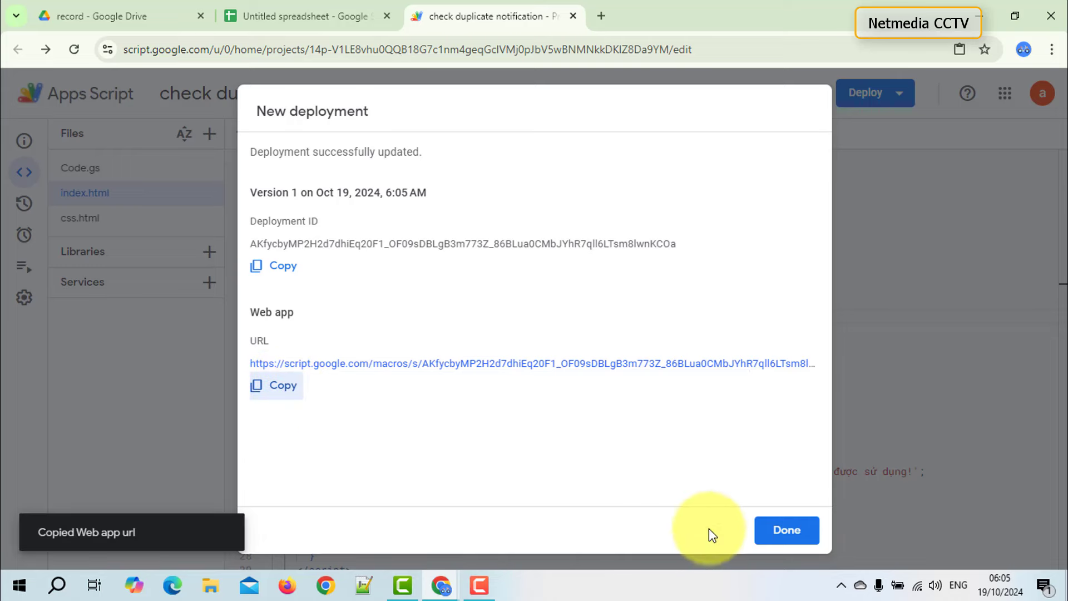
left_click(774, 529)
- Load the copied web app URL in a new Chrome tab and dismiss the Apps Script notice
left_click(598, 11)
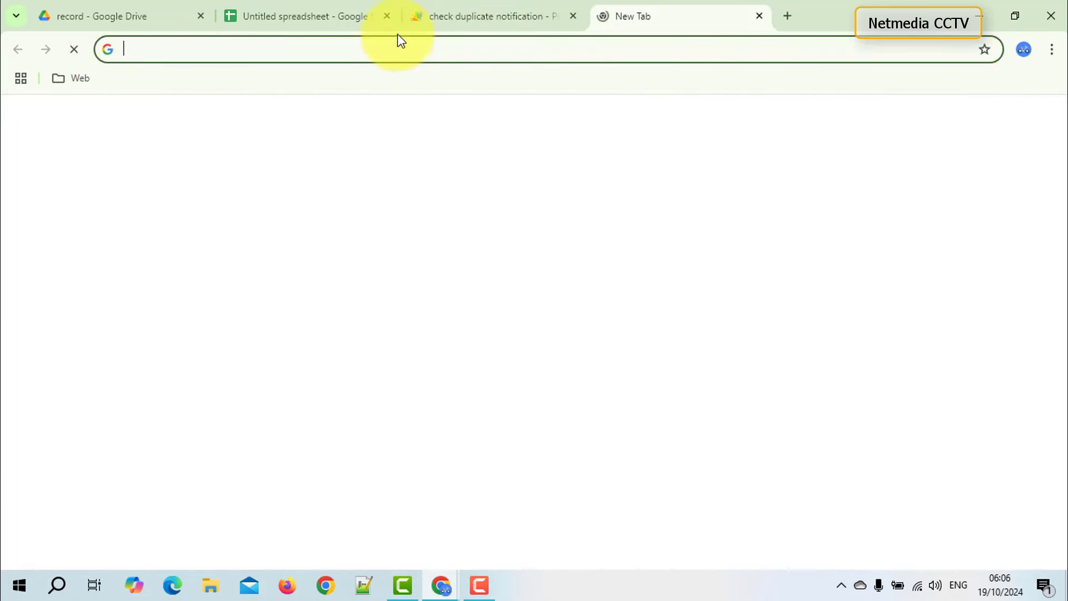
right_click(392, 48)
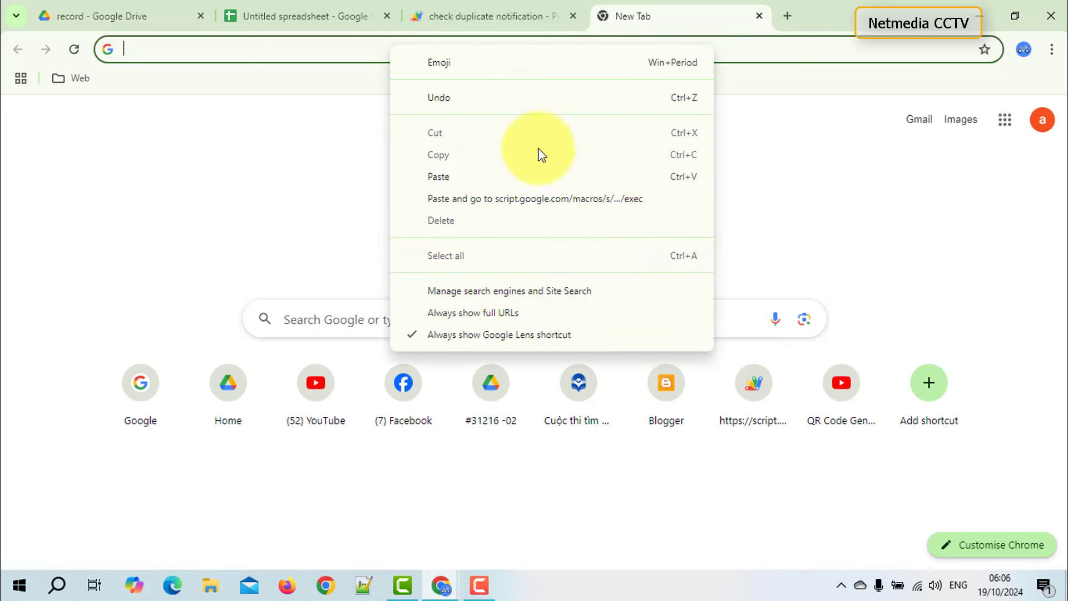
left_click(473, 177)
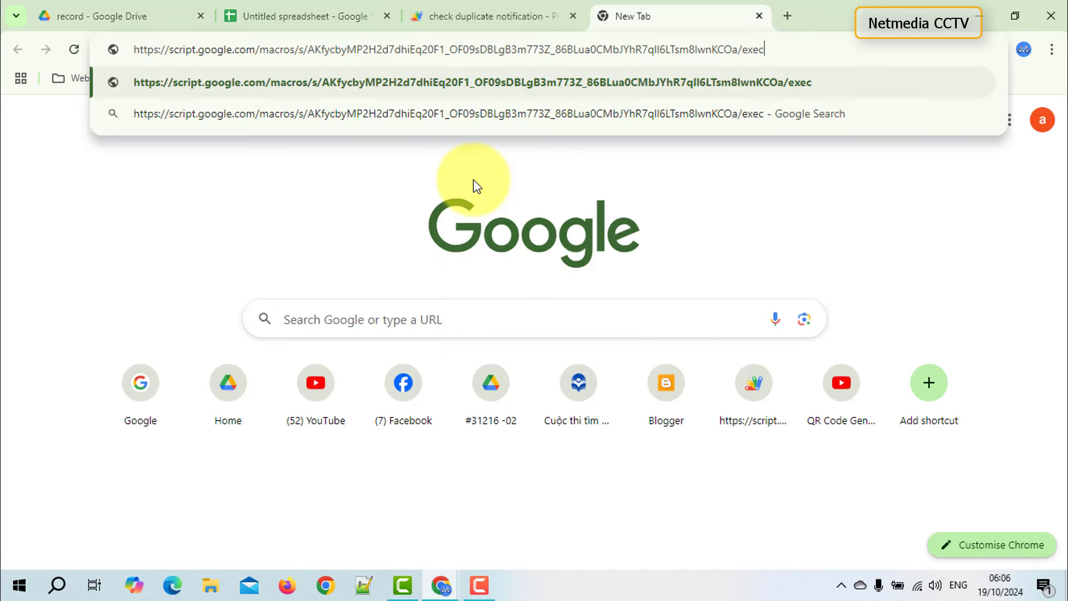
key("Return")
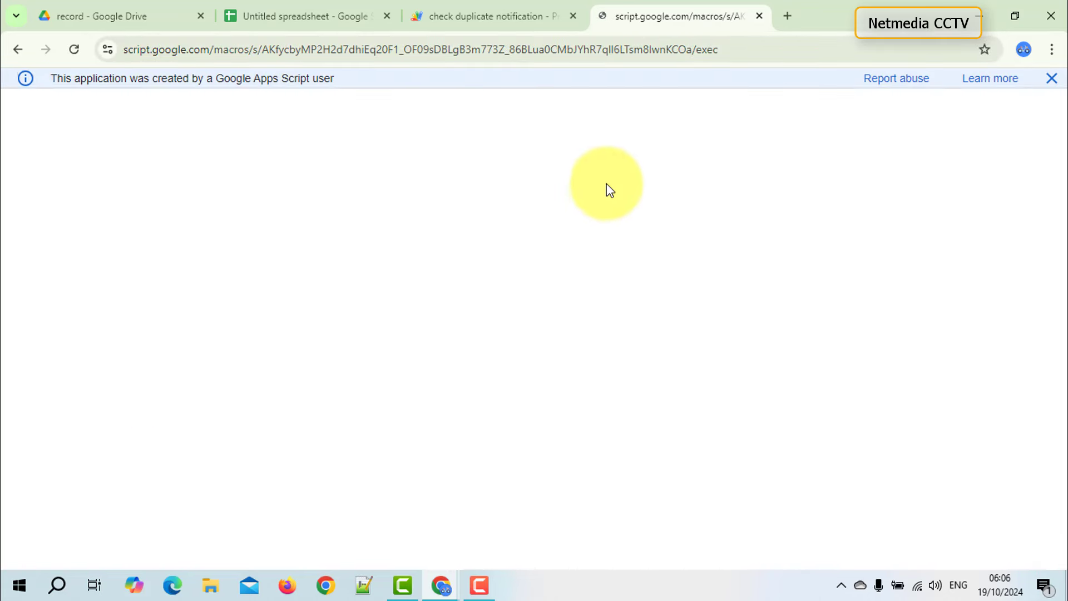
left_click(1051, 86)
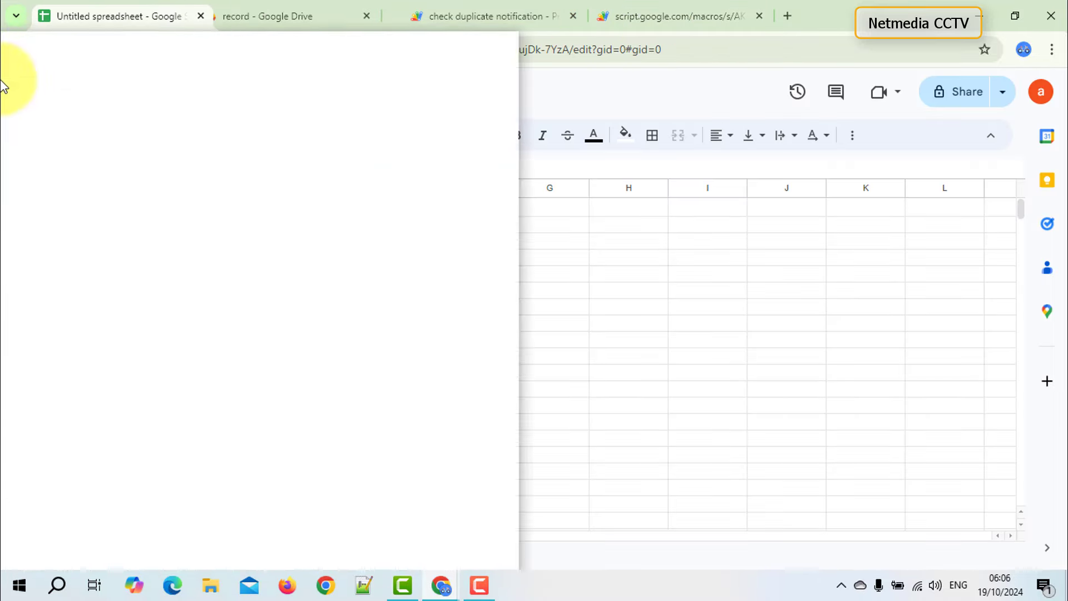
left_click_drag(298, 21, 3, 89)
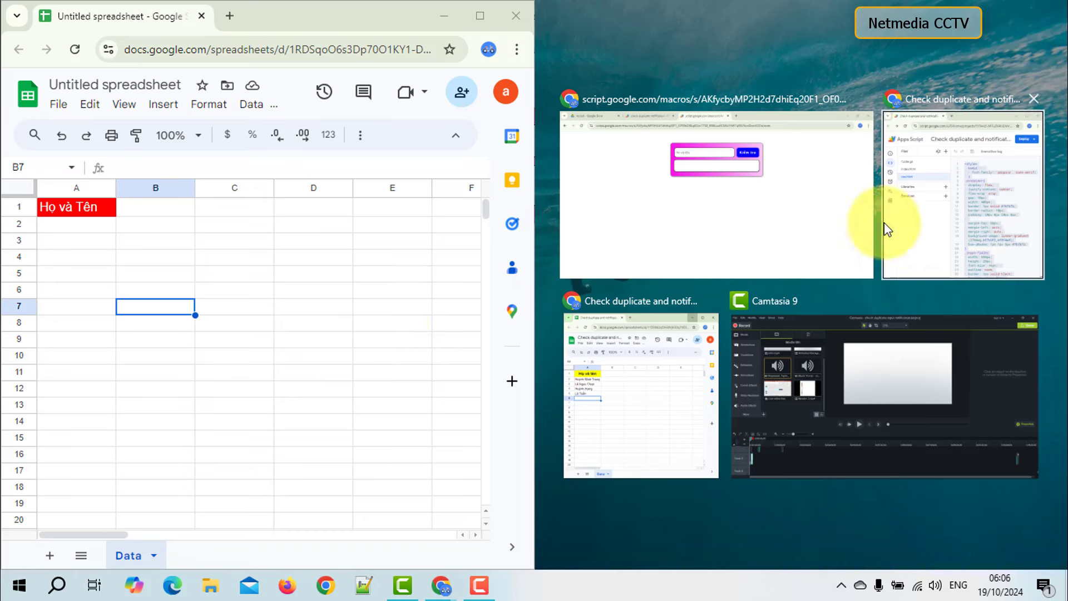
left_click(730, 209)
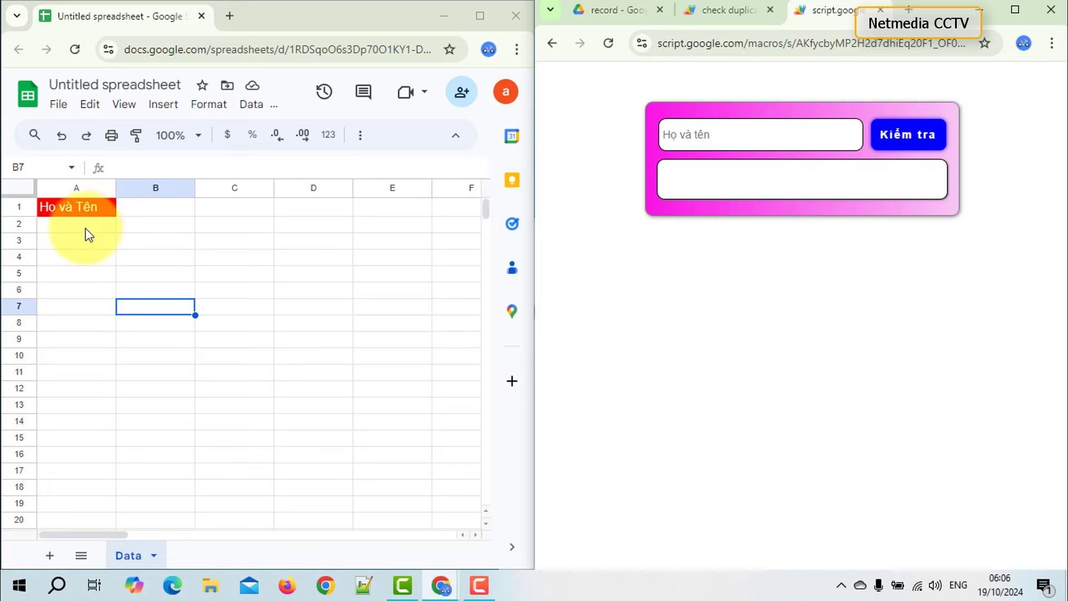
left_click(749, 140)
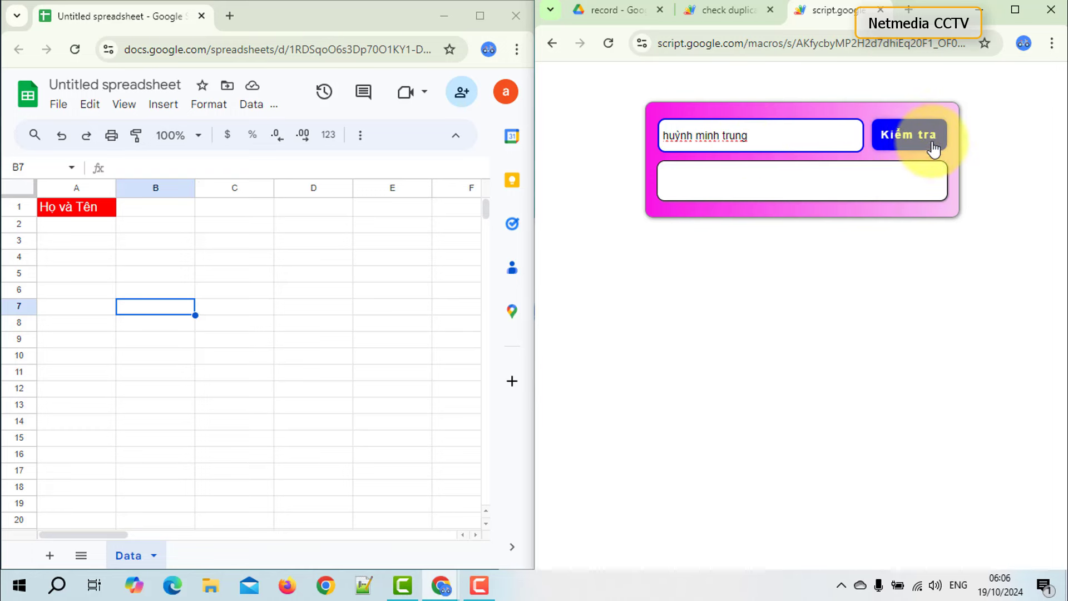
left_click(918, 135)
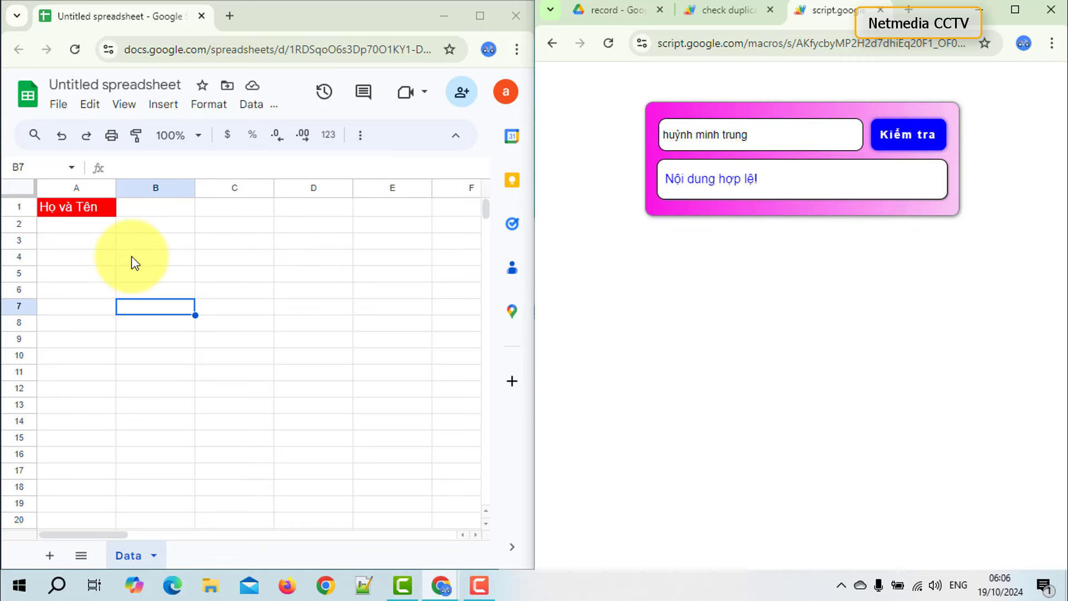
- Select cell A2 below the Họ và Tên header
left_click(72, 225)
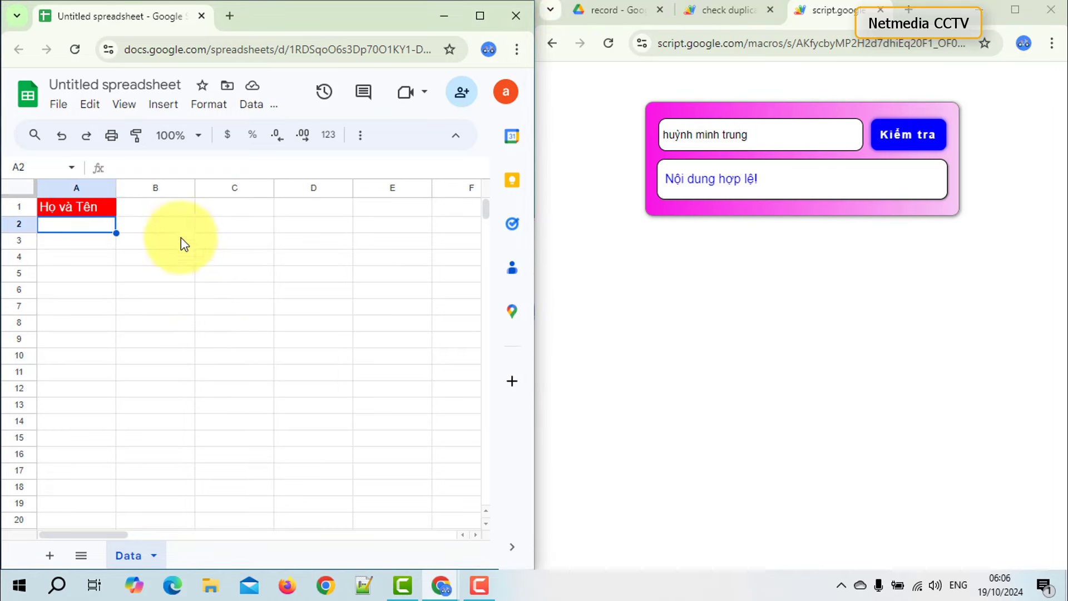
left_click(83, 273)
left_click(89, 225)
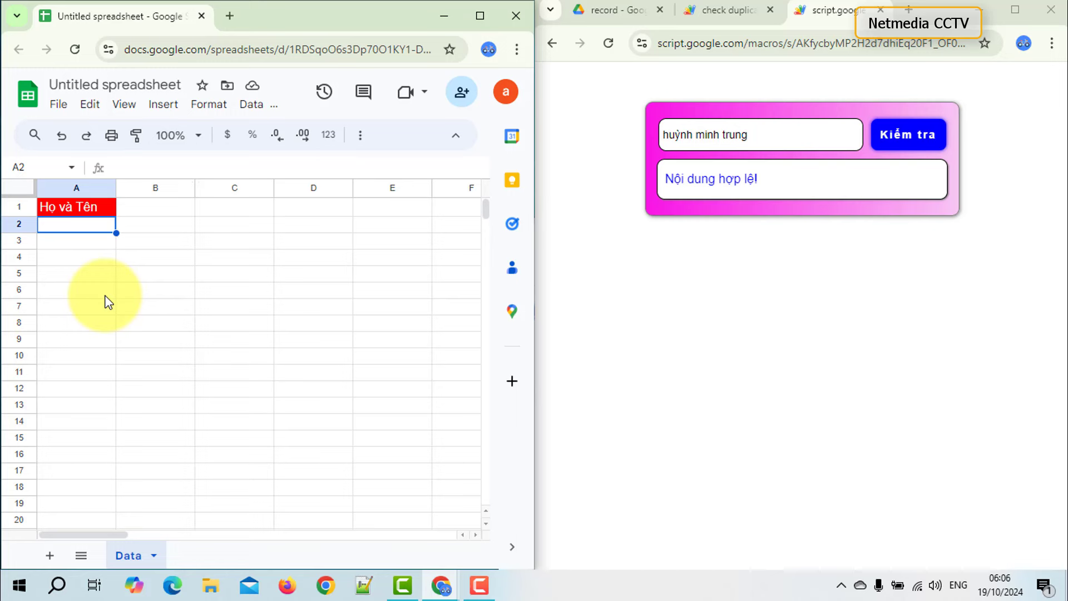
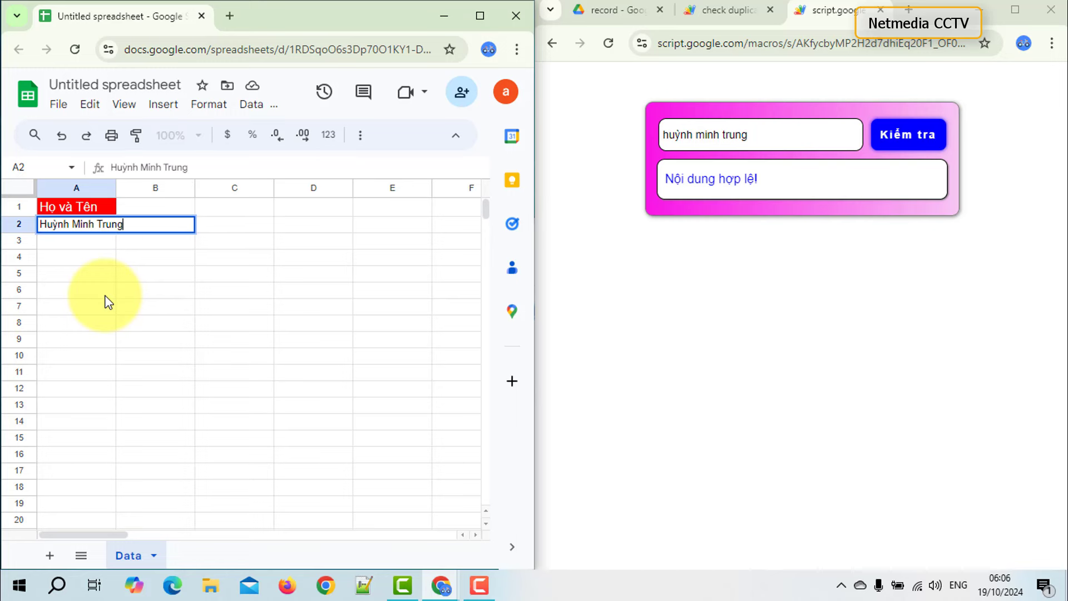
- Enter the tested person's name in cell A2 under Họ và Tên and widen column A to fit
left_click(105, 296)
mouse_move(115, 195)
left_mouse_down()
mouse_move(132, 204)
mouse_move(131, 188)
left_mouse_up()
- Recheck the name in the web app, which now reports 'đã được sử dụng!'
left_click(761, 177)
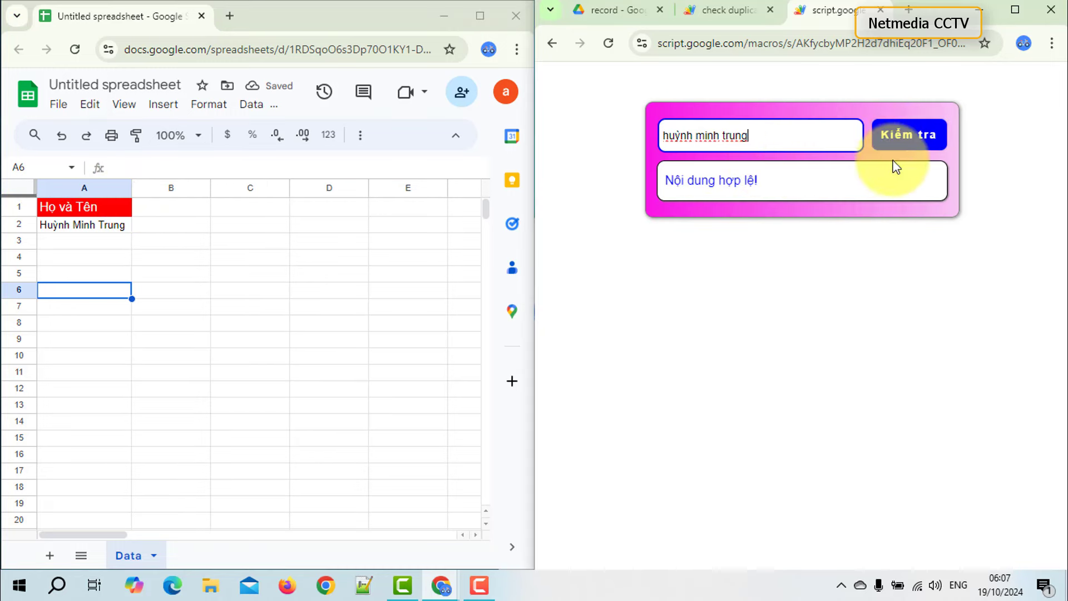
left_click(889, 140)
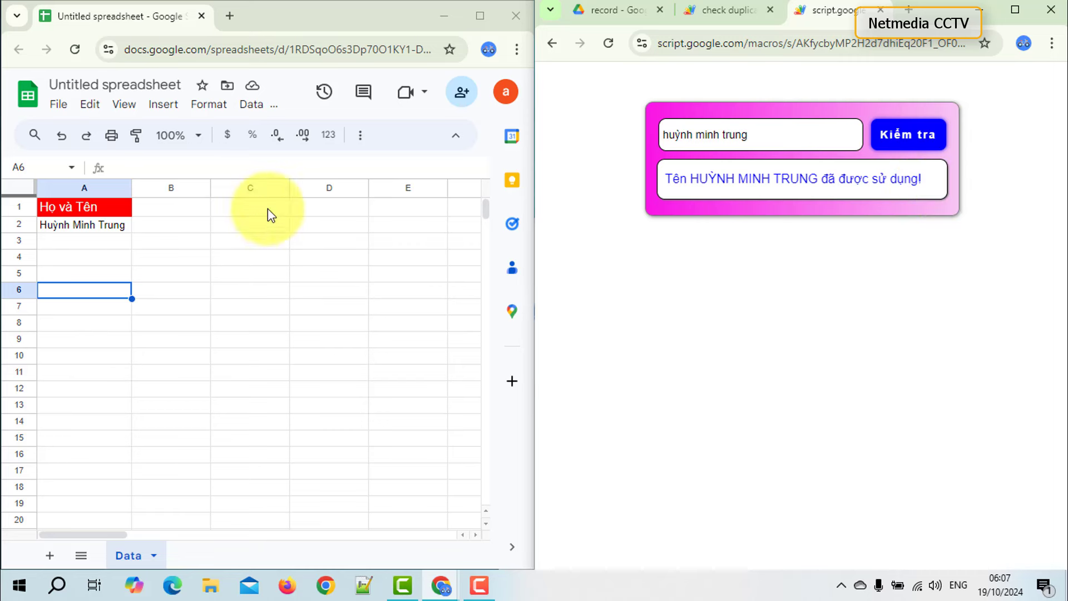
left_click(62, 247)
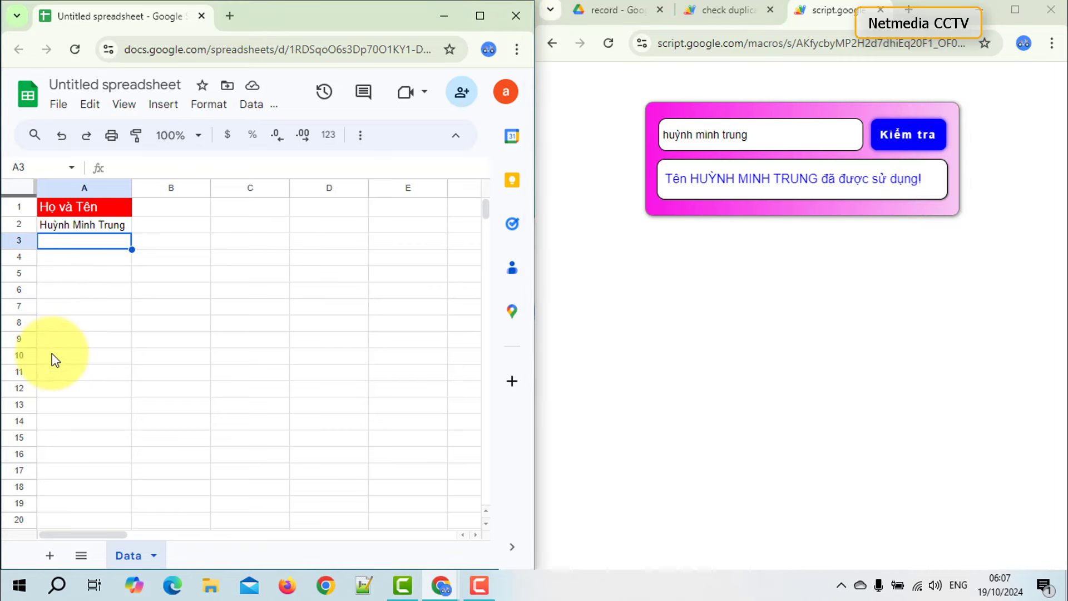
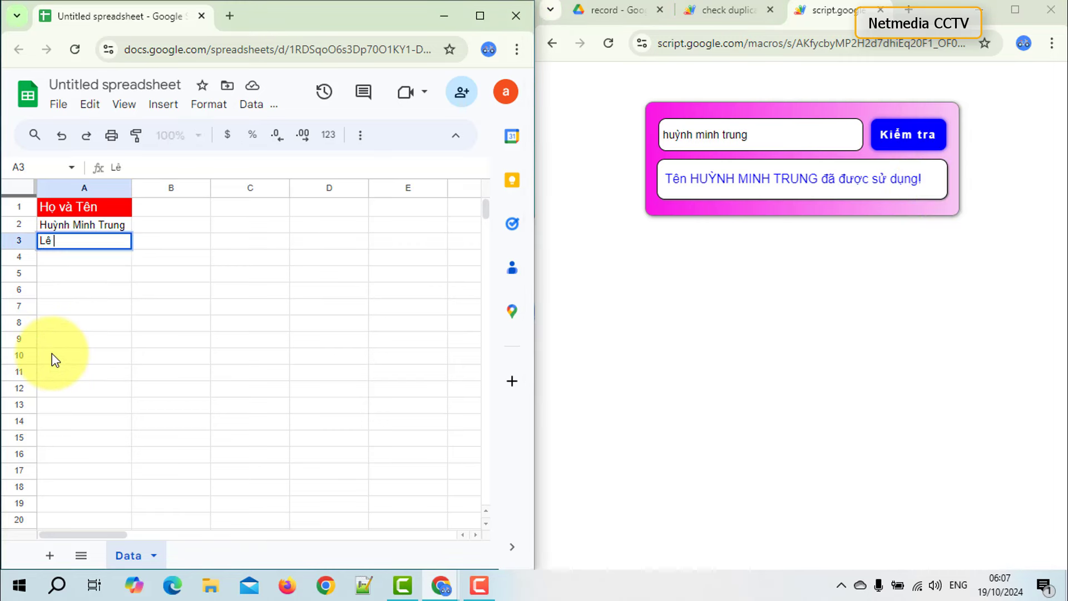
- Add a second person's name in A3 and check its lowercase spelling in the web app for duplicates
left_click(183, 356)
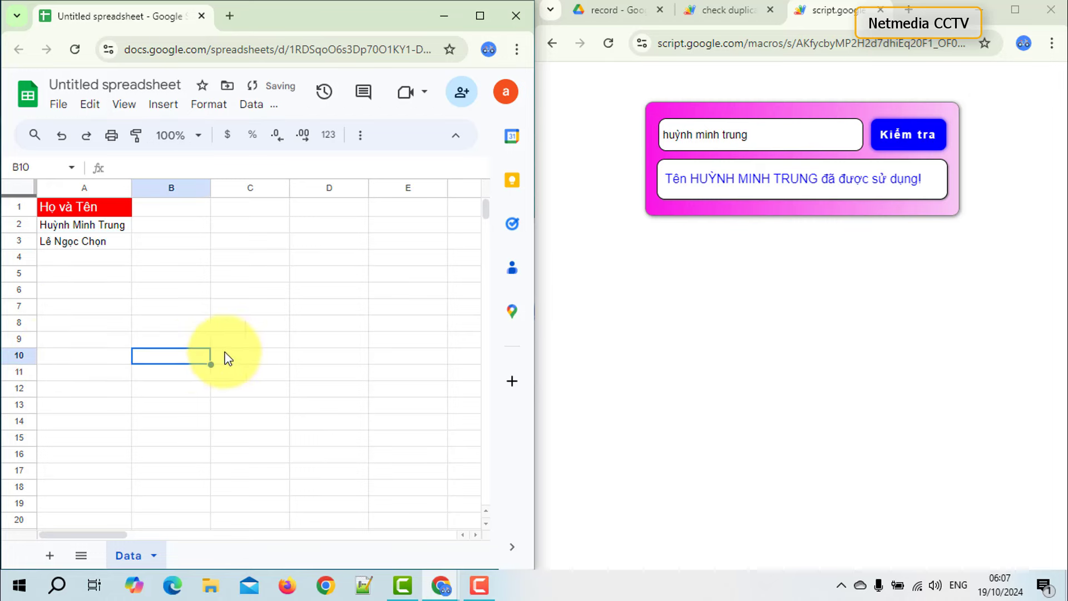
left_click_drag(750, 135, 643, 135)
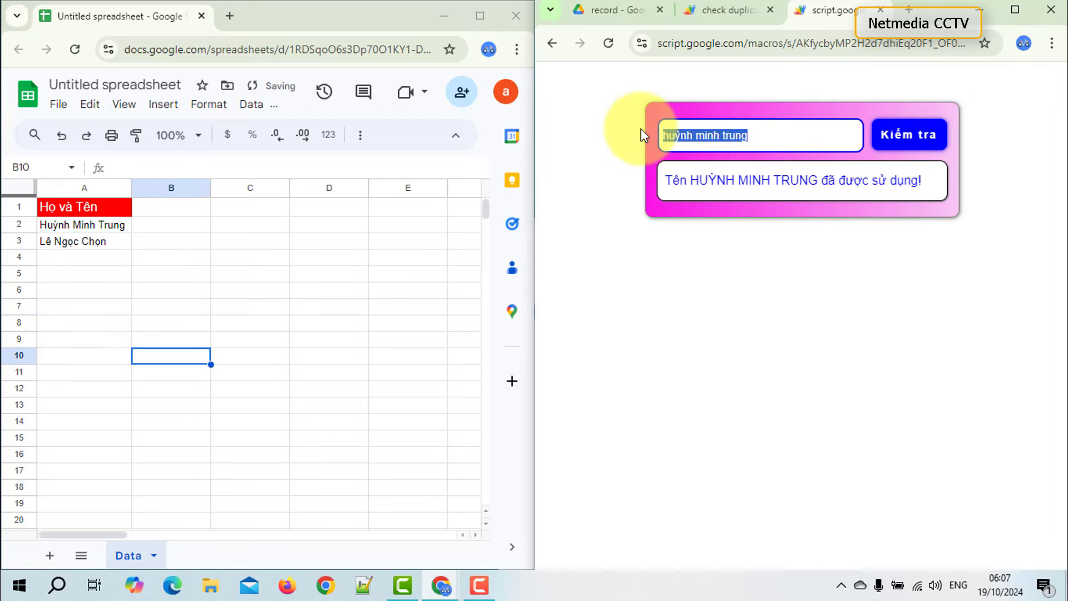
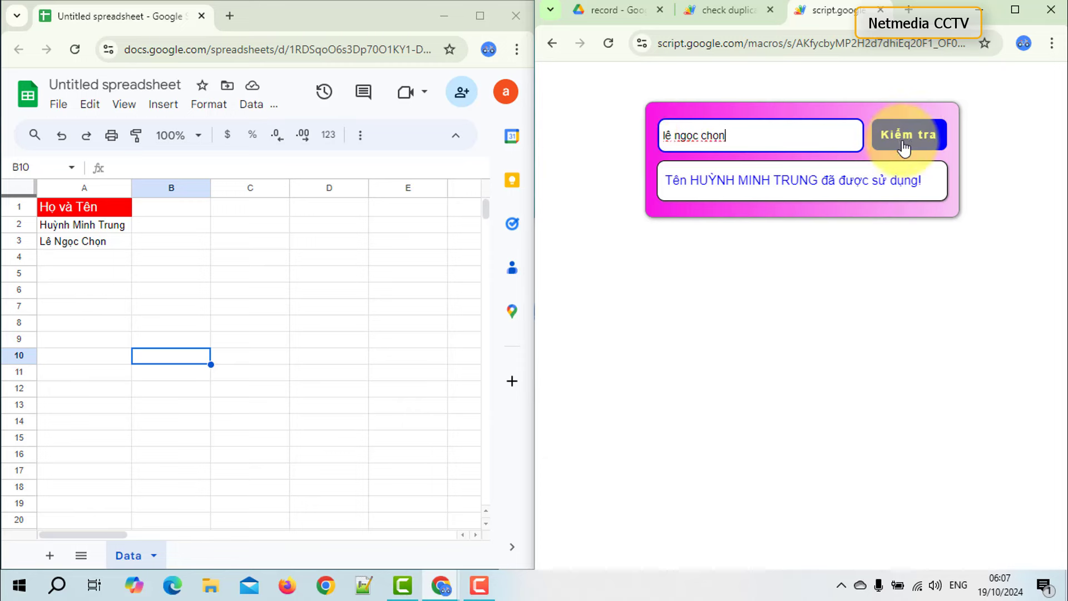
left_click(904, 147)
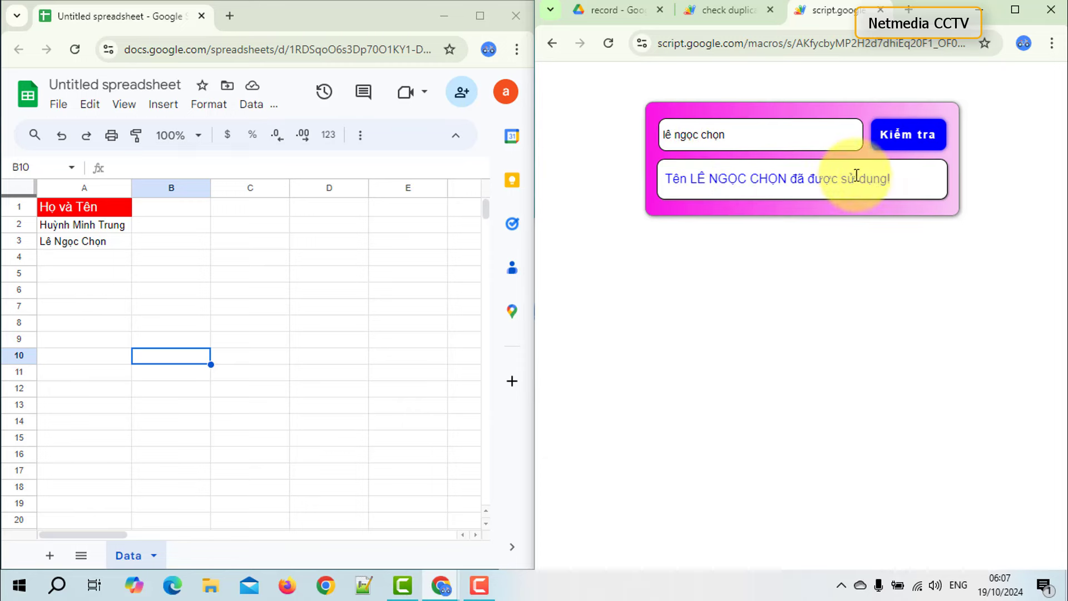
- Check a new name that the web app accepts as 'Nội dung hợp lệ!', then enter it in A4
left_click_drag(739, 136, 631, 145)
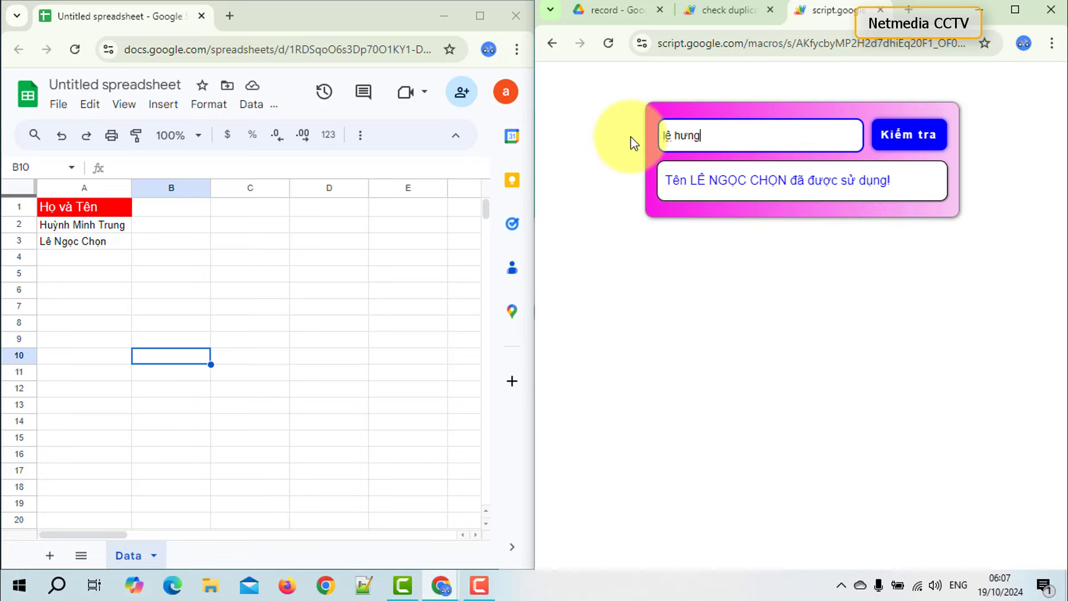
left_click(898, 139)
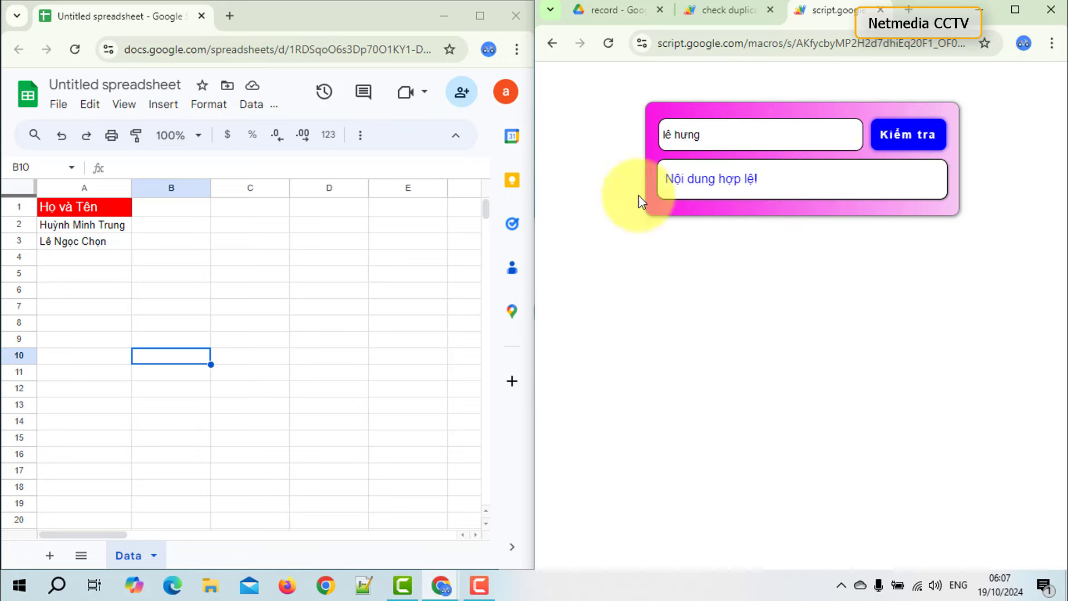
left_click(81, 261)
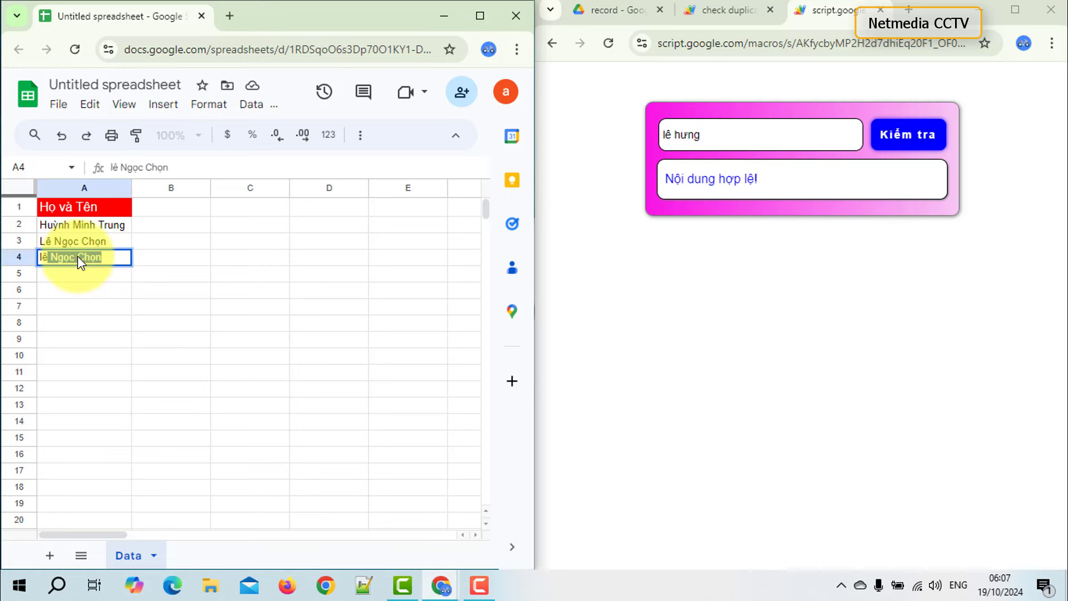
key("Return")
left_click(907, 134)
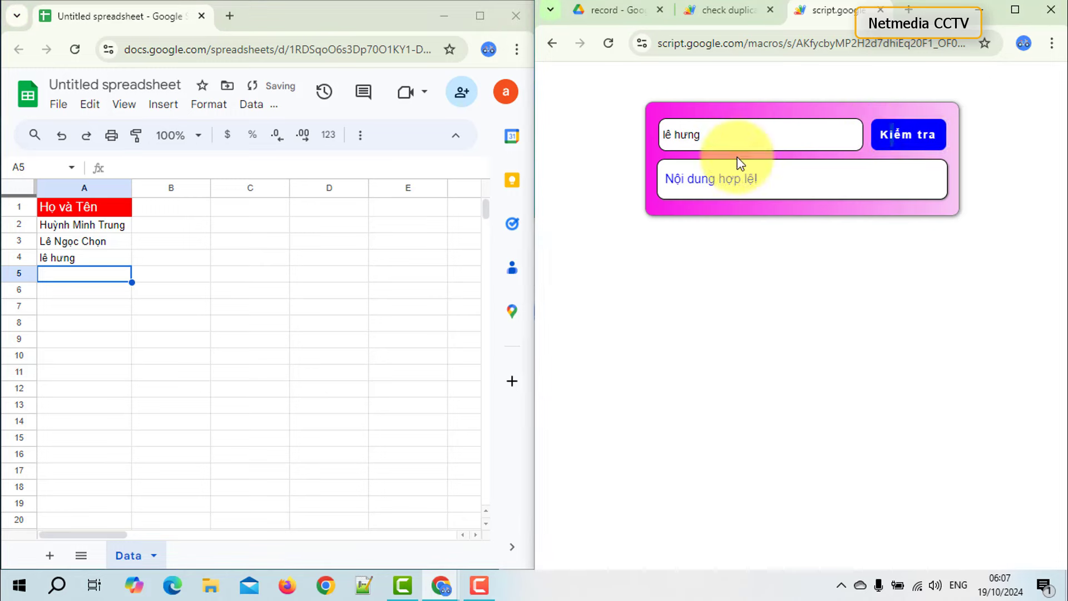